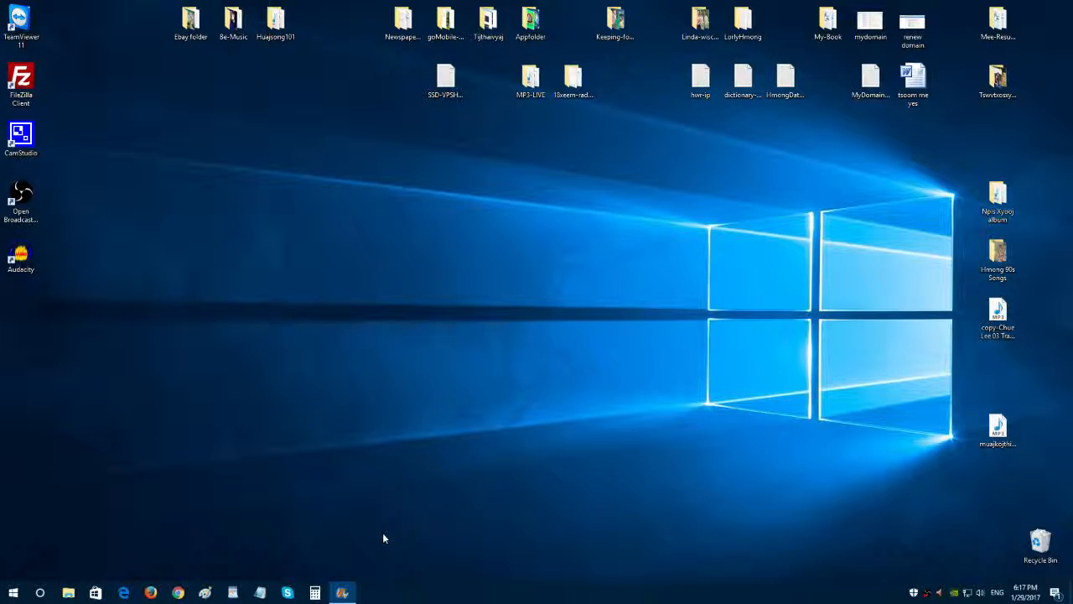
Open Movie Maker and import all nine photos from the Huajsong101 desktop folder.
click(344, 594)
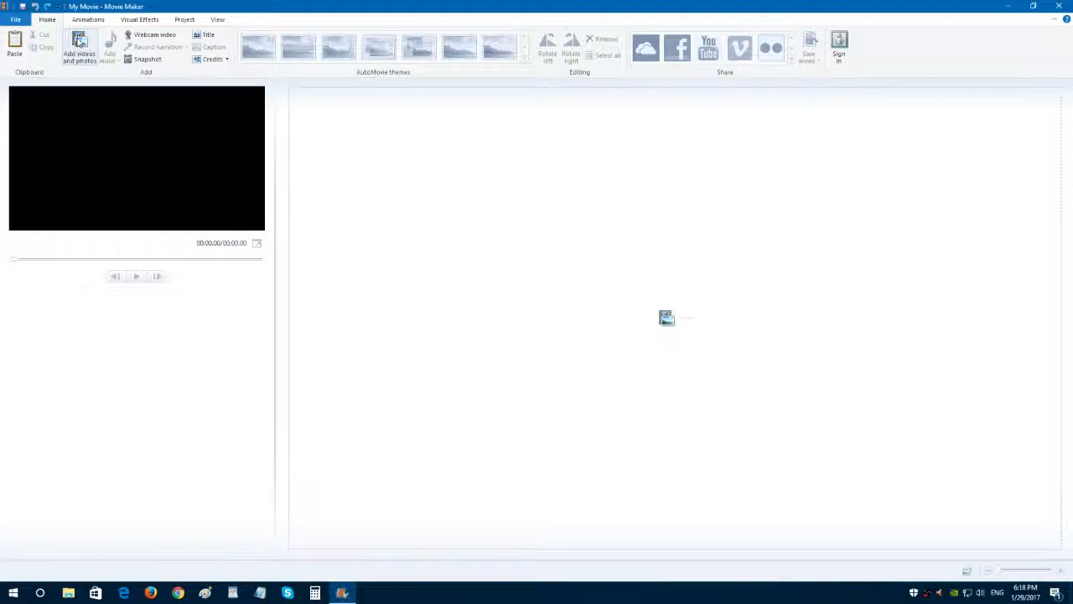
click(667, 321)
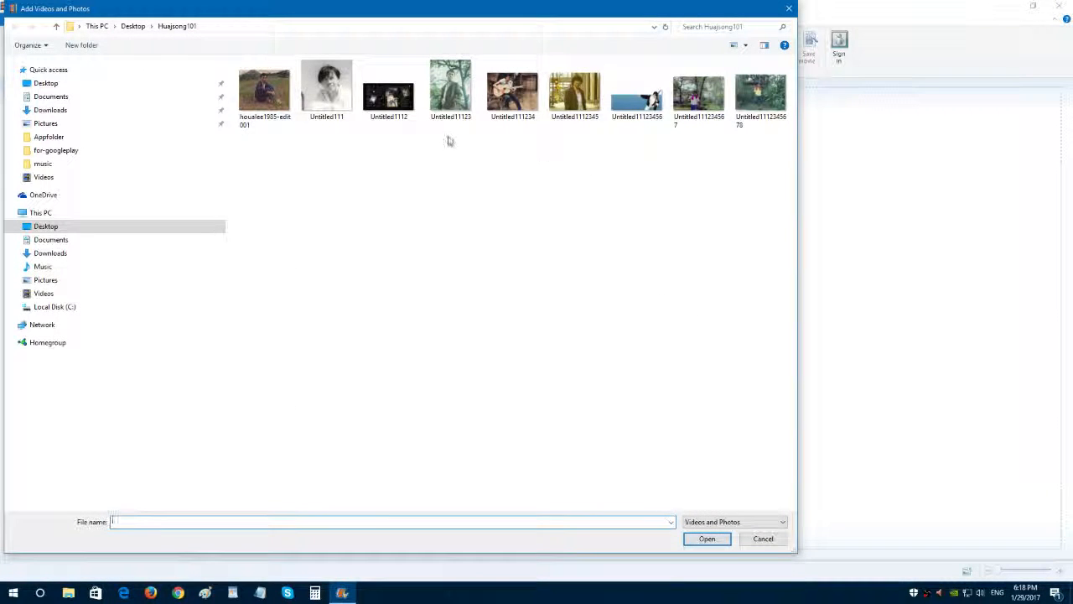
drag(767, 140, 276, 75)
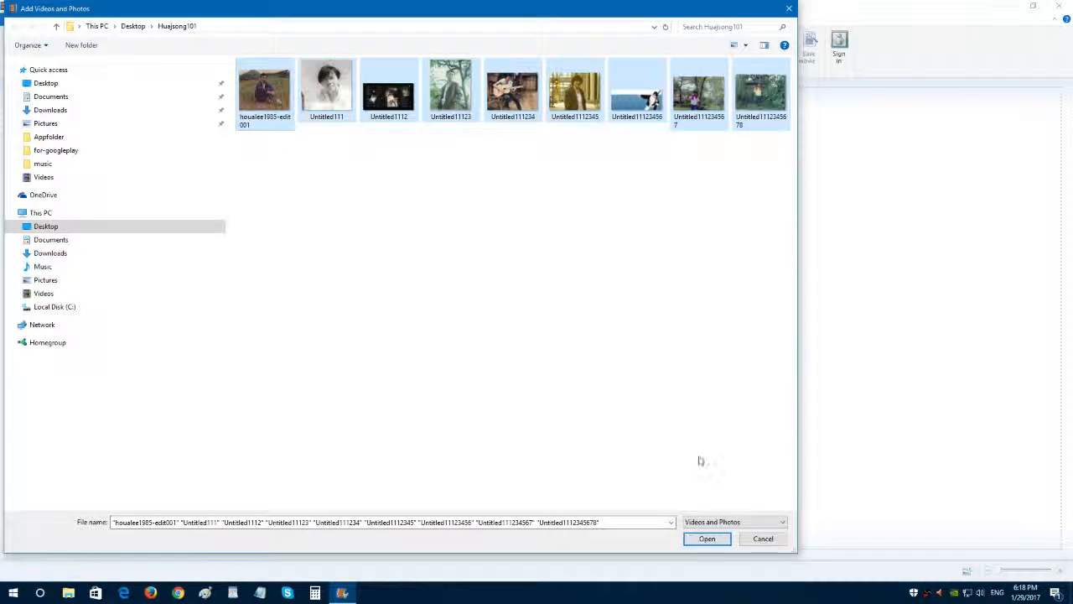
click(708, 540)
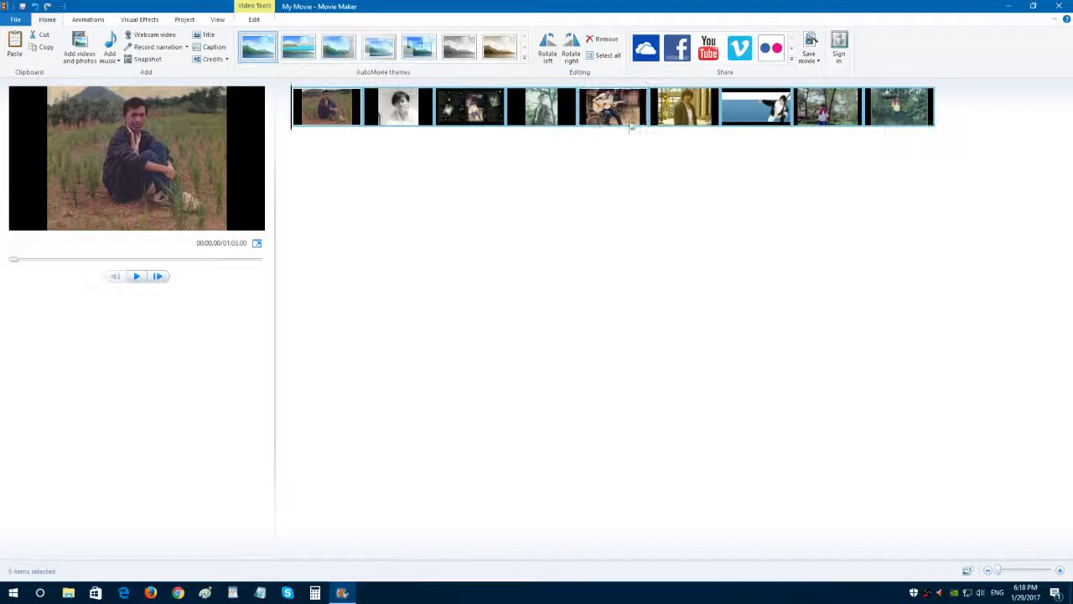
Copy the set of nine photos and paste it four times after the last photo in the storyboard.
right_click(896, 107)
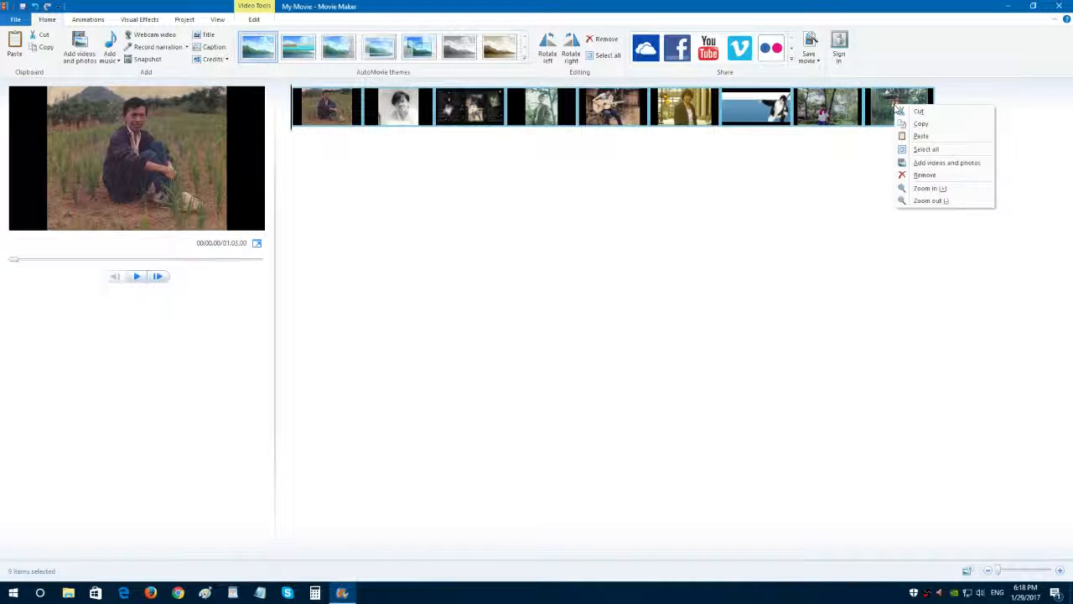
click(916, 124)
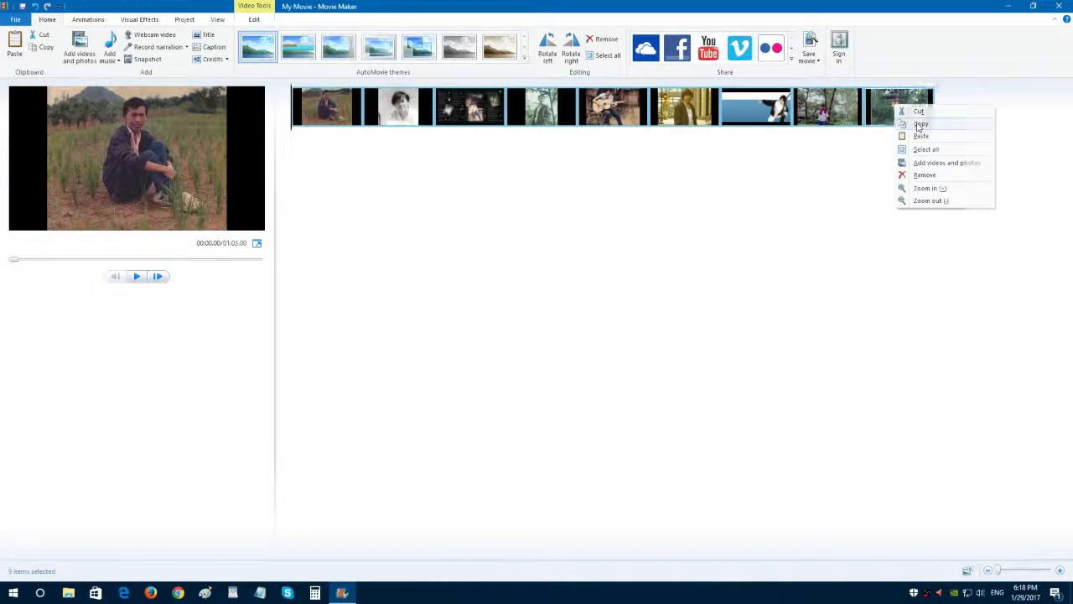
click(873, 120)
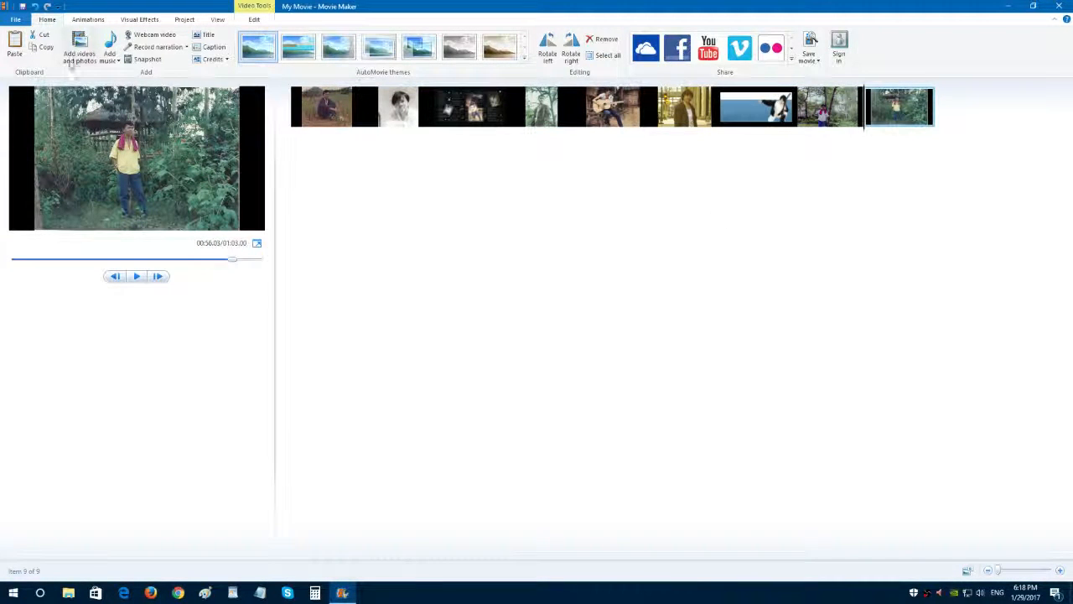
click(15, 48)
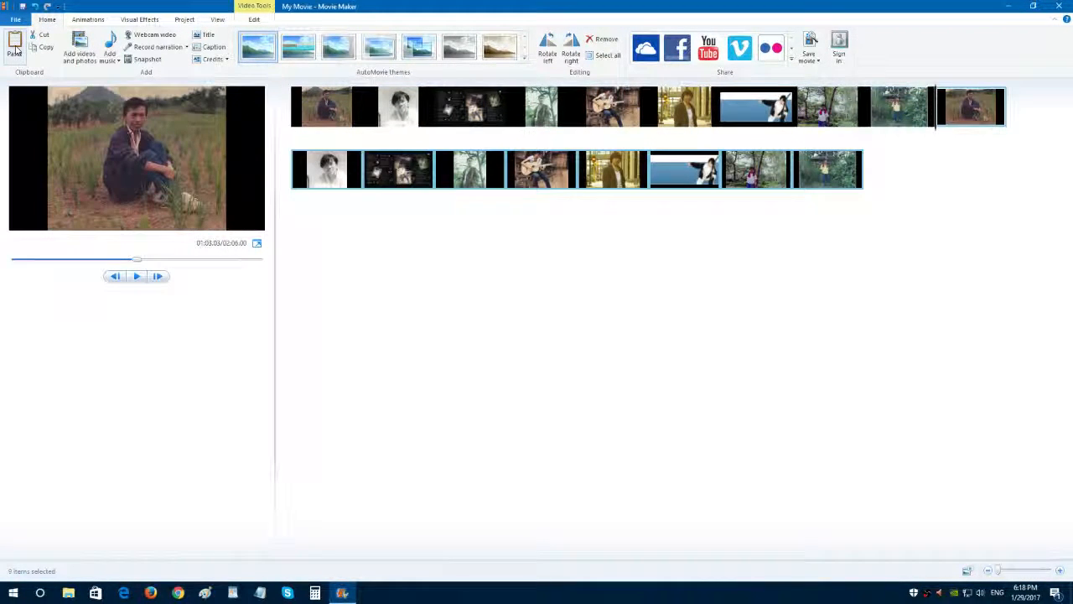
click(797, 176)
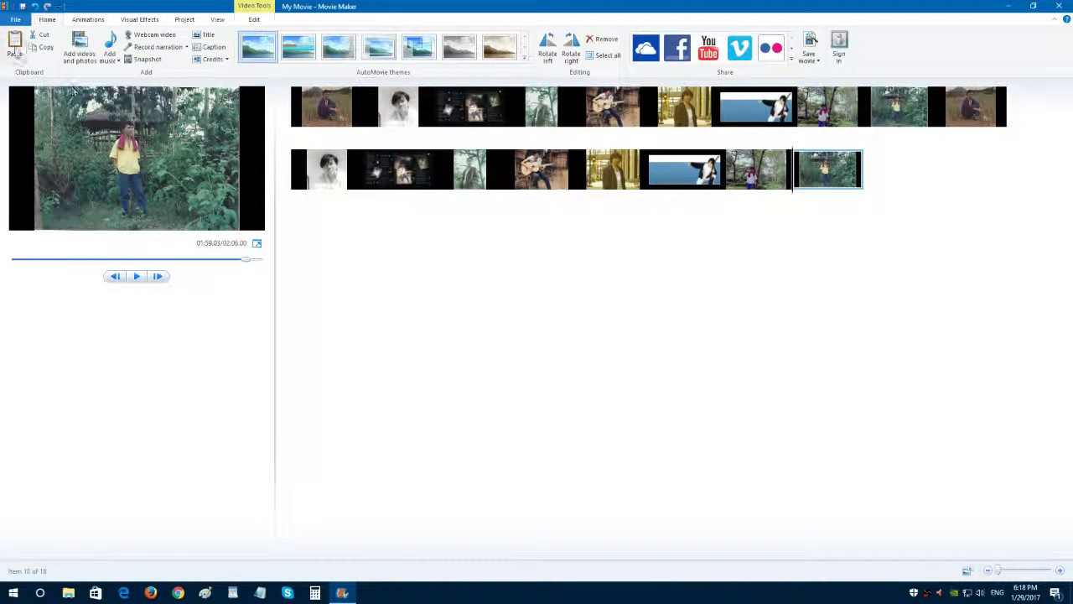
click(15, 49)
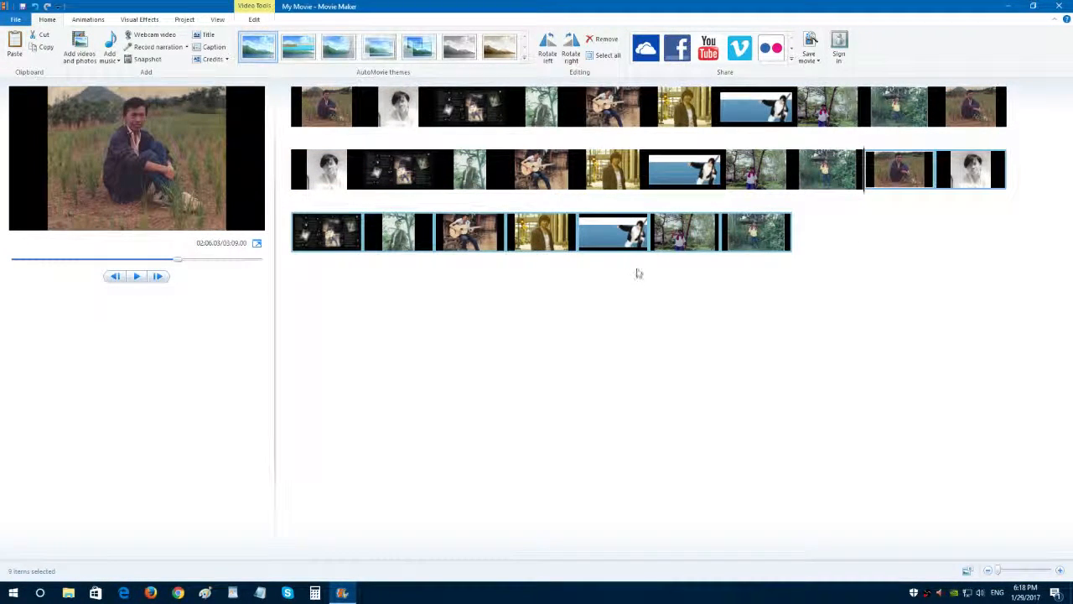
click(726, 242)
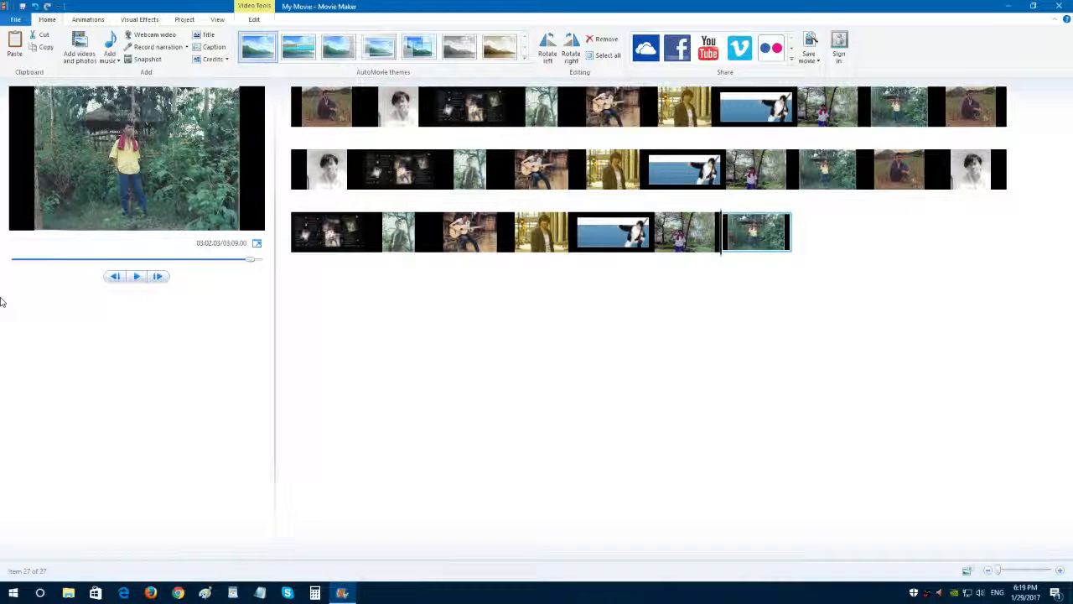
key(ctrl+v)
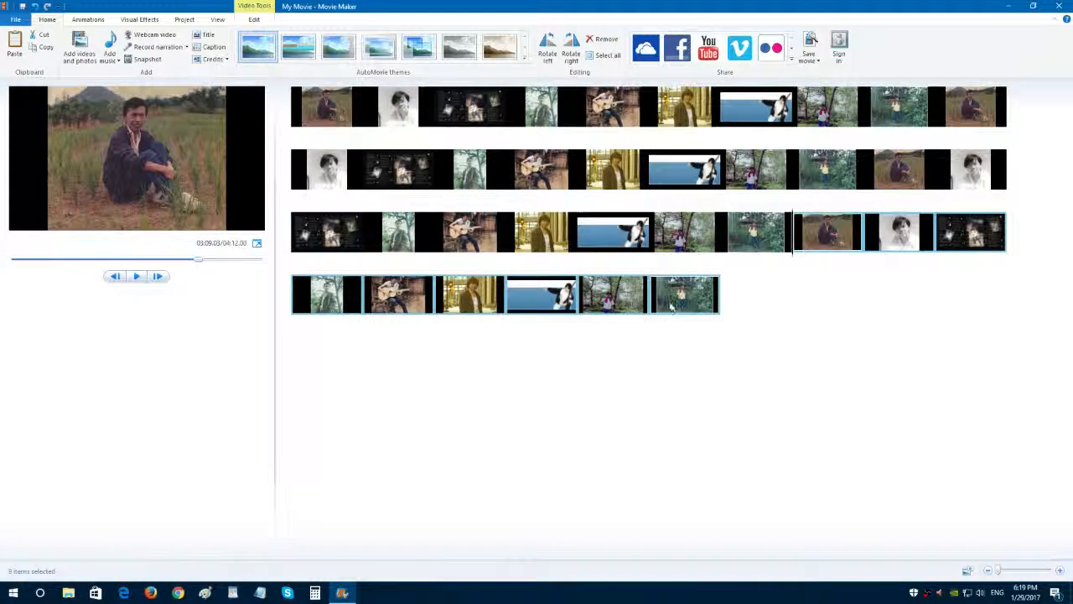
click(653, 302)
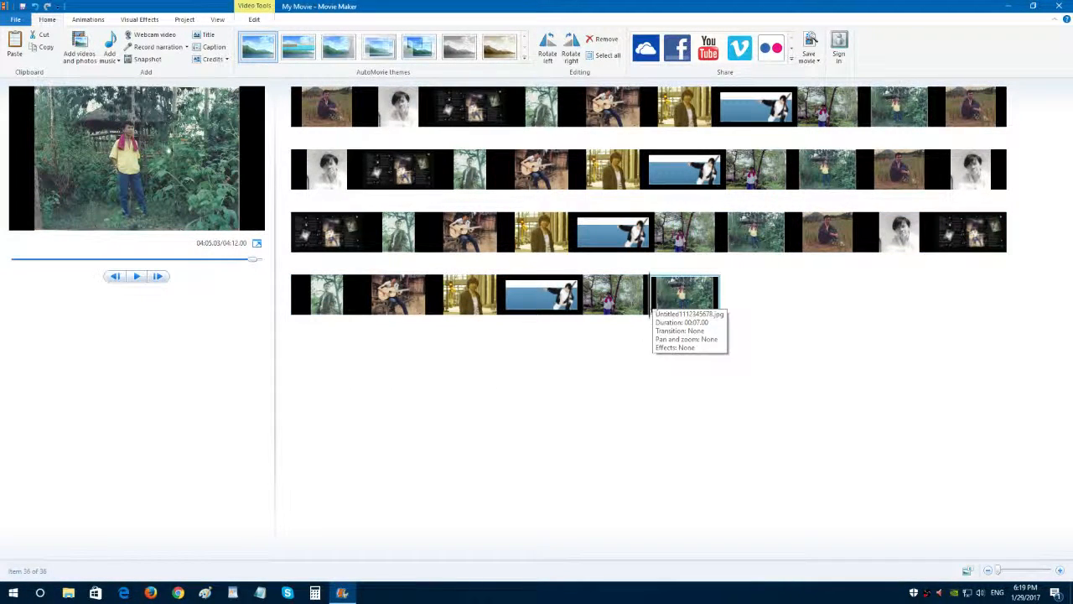
click(15, 52)
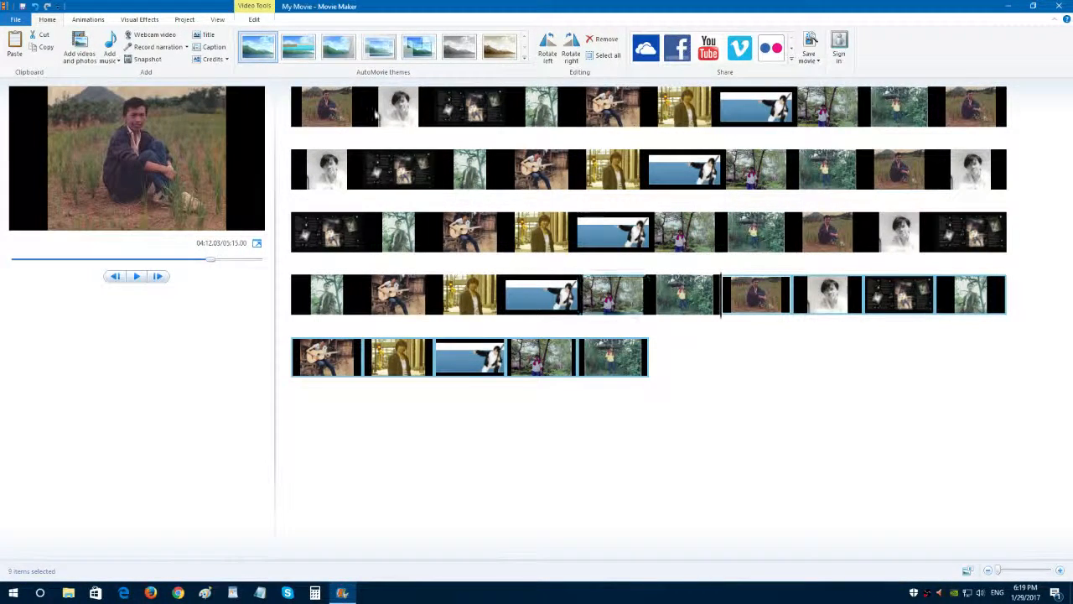
Add the first chimvimhlub-master music file to the project, starting at the first photo.
click(293, 118)
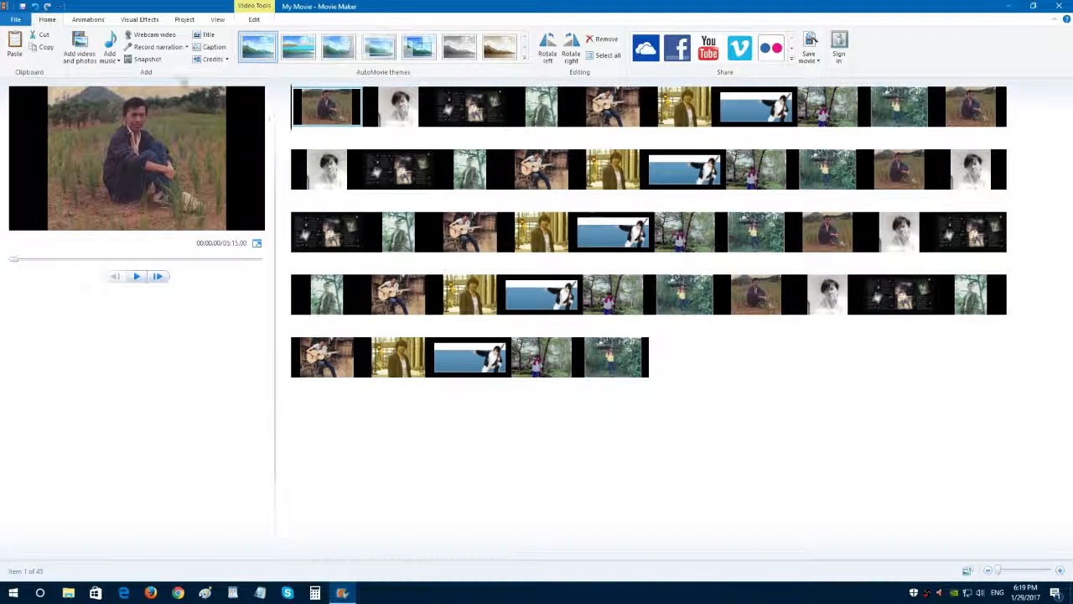
click(109, 44)
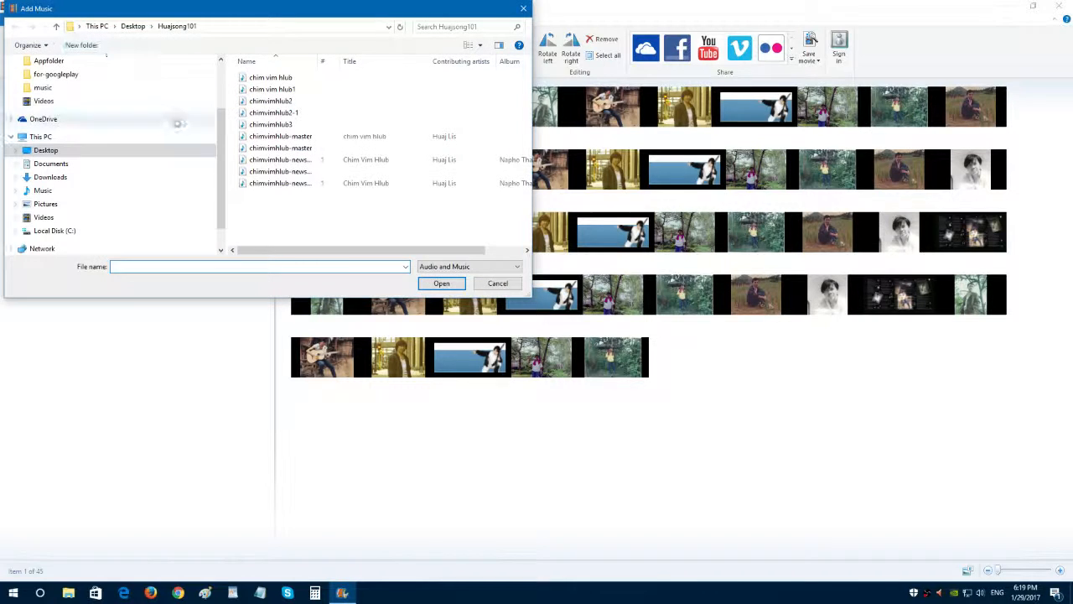
click(299, 138)
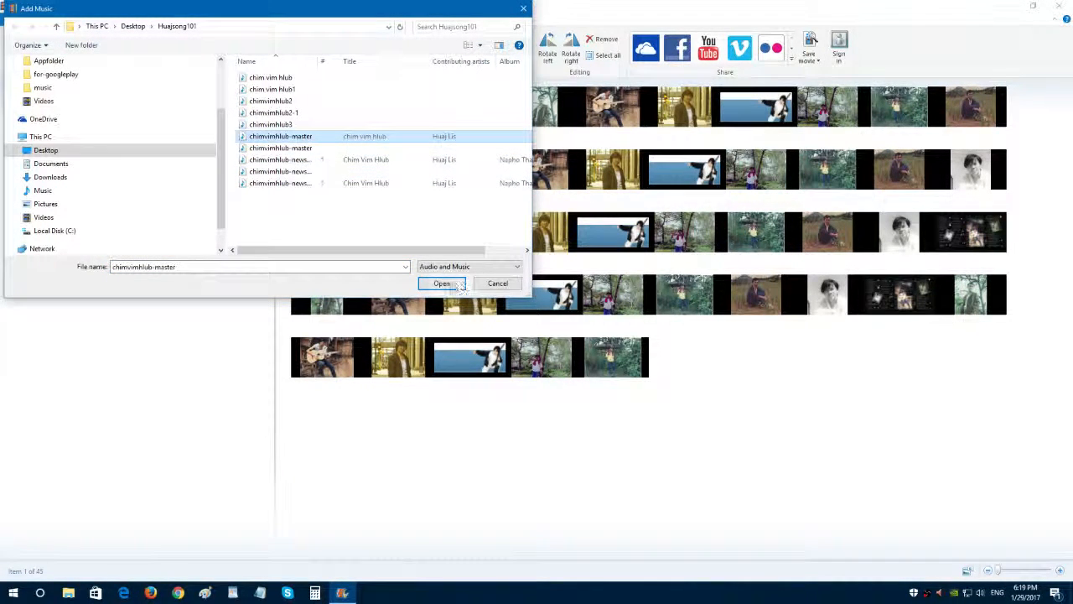
click(445, 284)
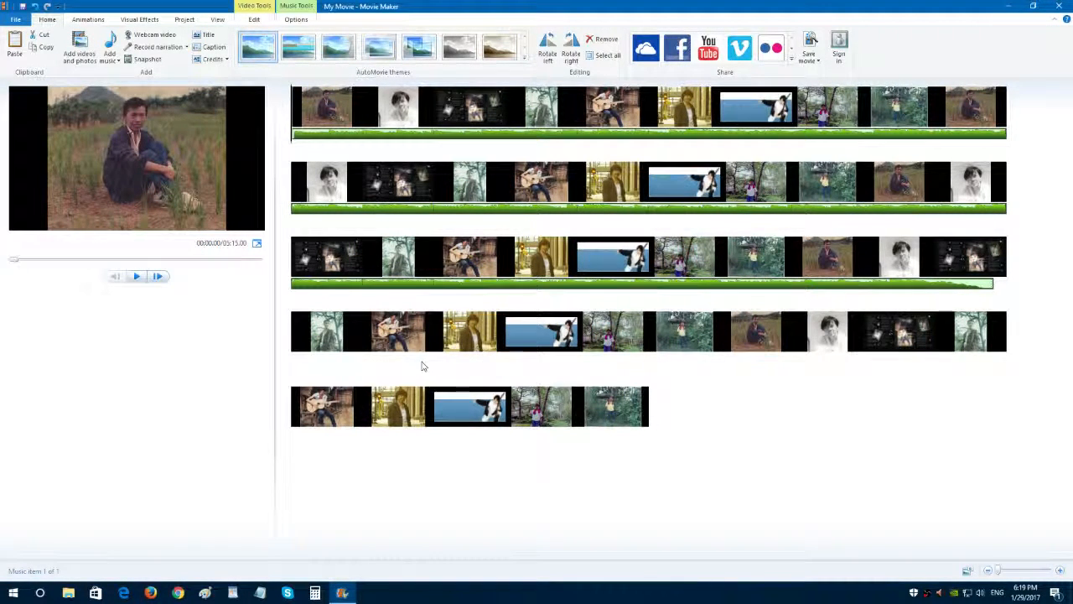
Delete the last fifteen photos so that the photo sequence ends close to the end of the music.
click(617, 415)
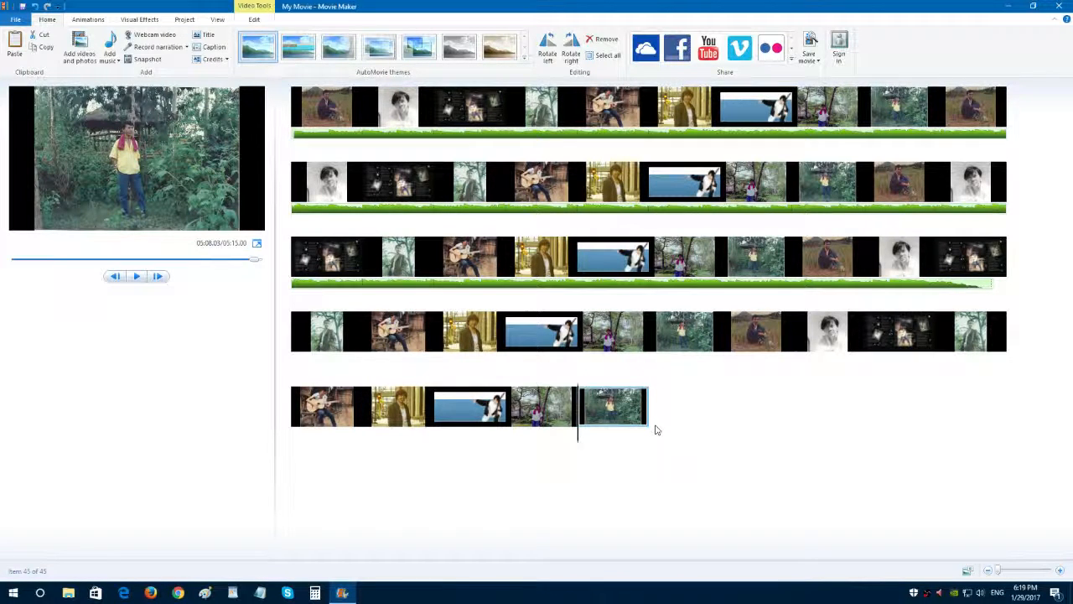
key(Delete)
key(Delete)
key(Delete)
key(Delete)
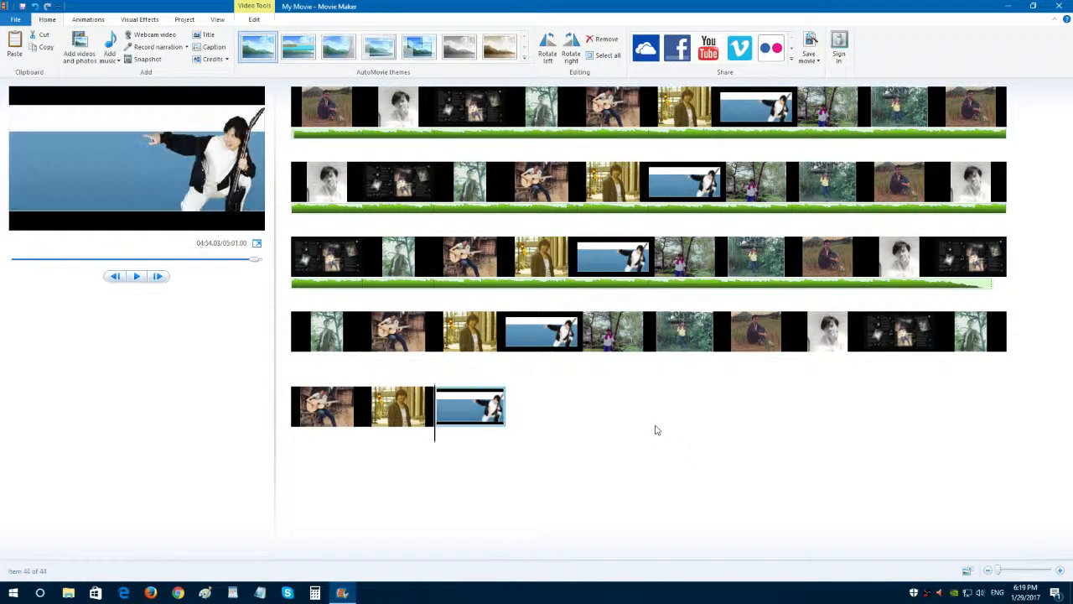
key(Delete)
key(Delete)
key(Delete)
key(Delete)
key(Delete)
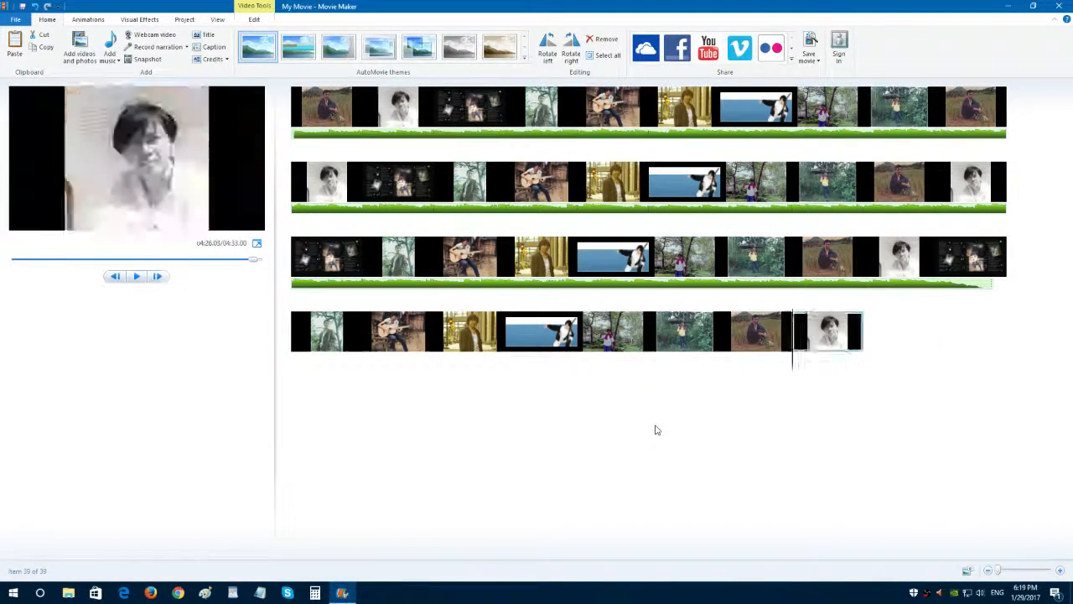
key(Delete)
key(Delete)
key(Delete)
key(Delete)
key(Delete)
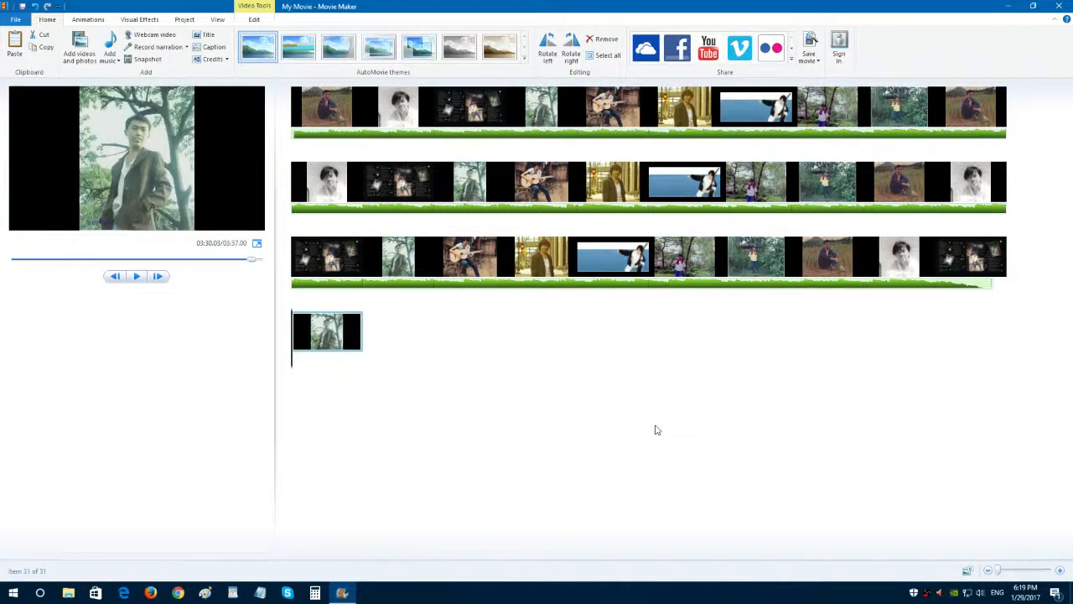
key(Delete)
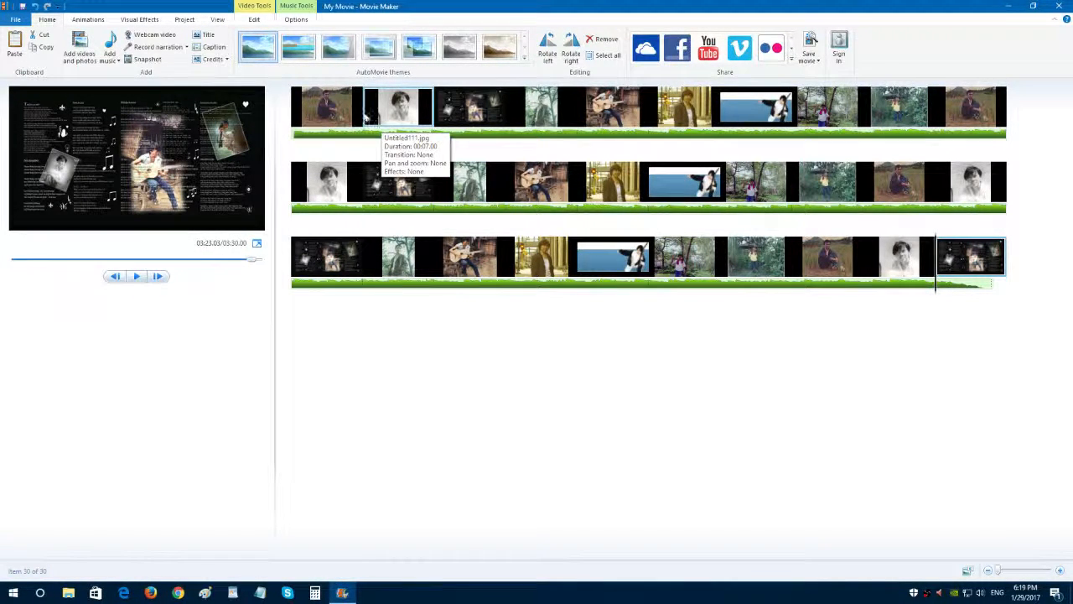
Apply the bow-tie transition with triangles at top and bottom to the second photo.
click(363, 116)
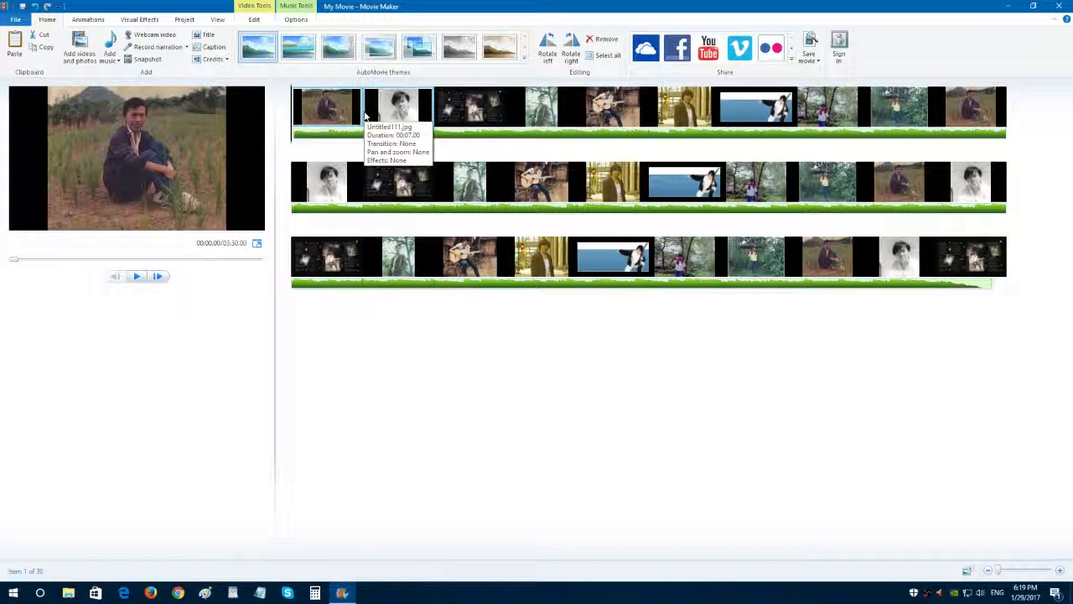
click(368, 116)
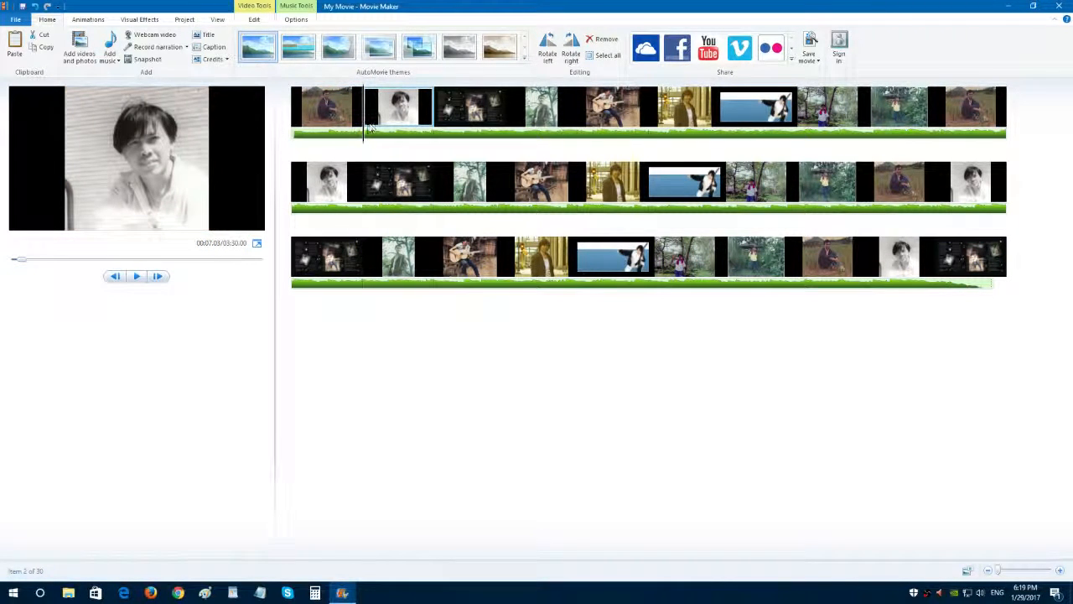
click(89, 20)
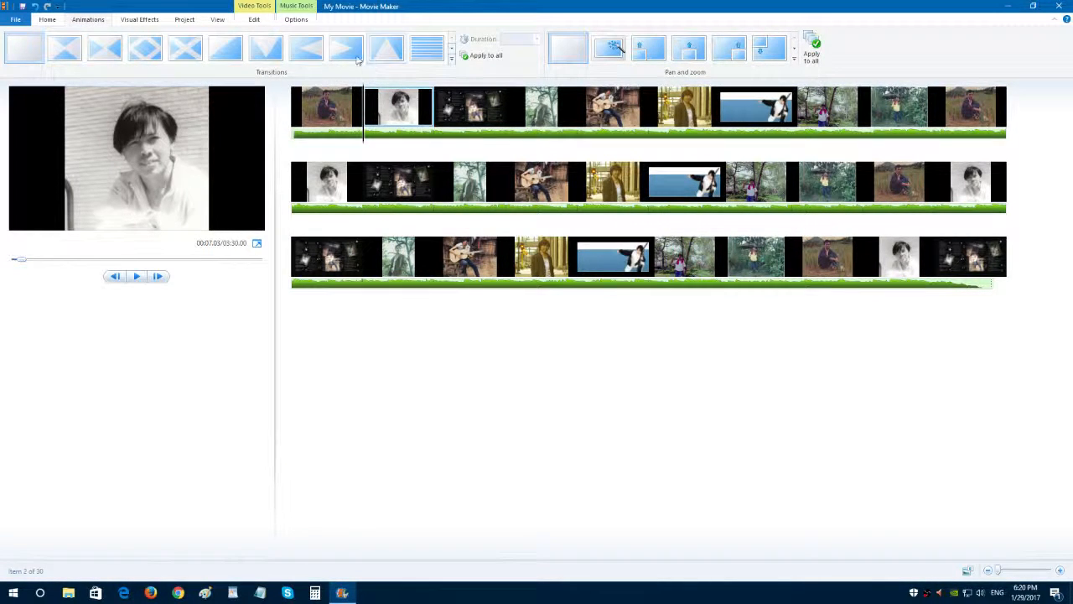
click(273, 57)
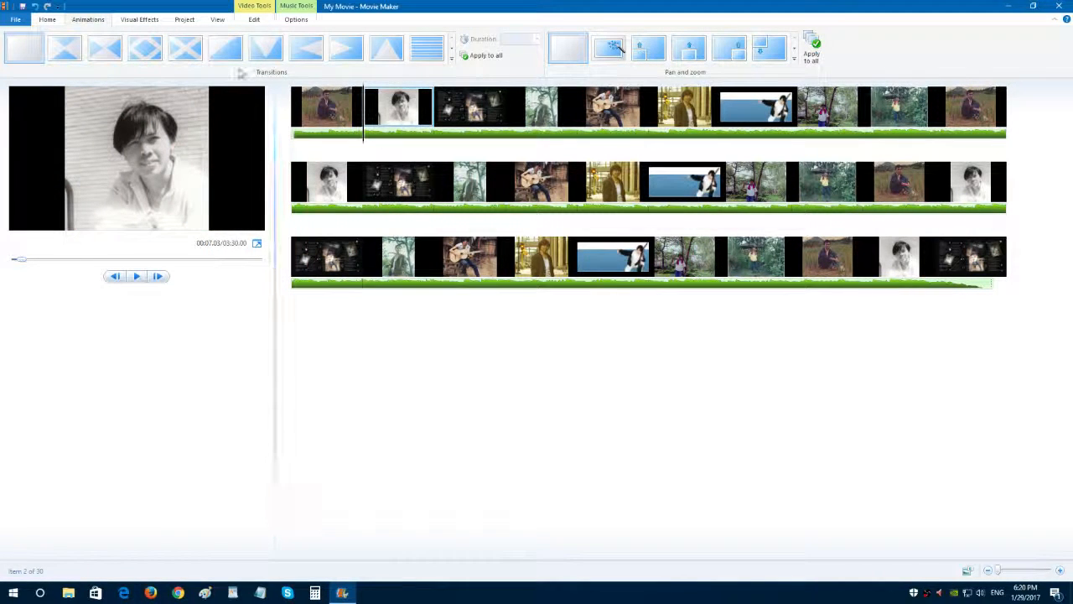
click(68, 50)
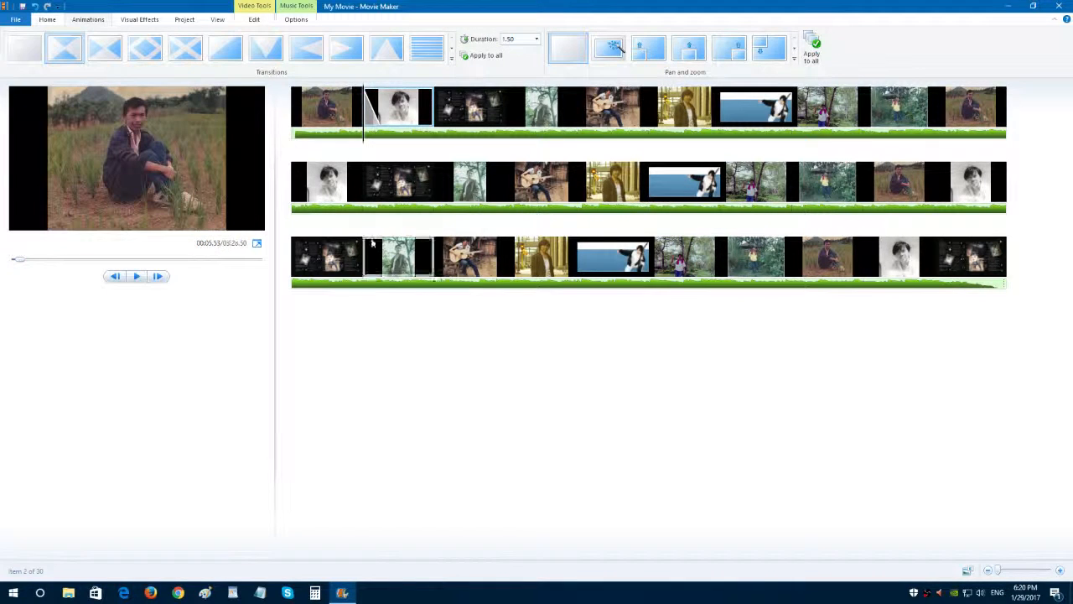
Apply the slanted-panel transition to the third photo and the upward-triangle transition to the fourth photo.
click(469, 117)
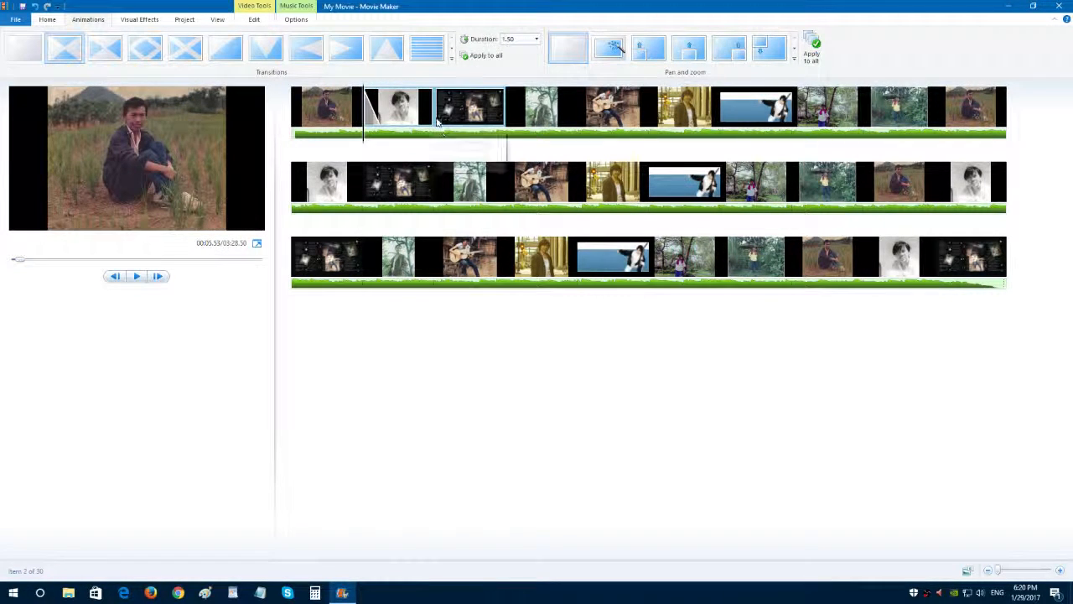
click(451, 50)
click(452, 53)
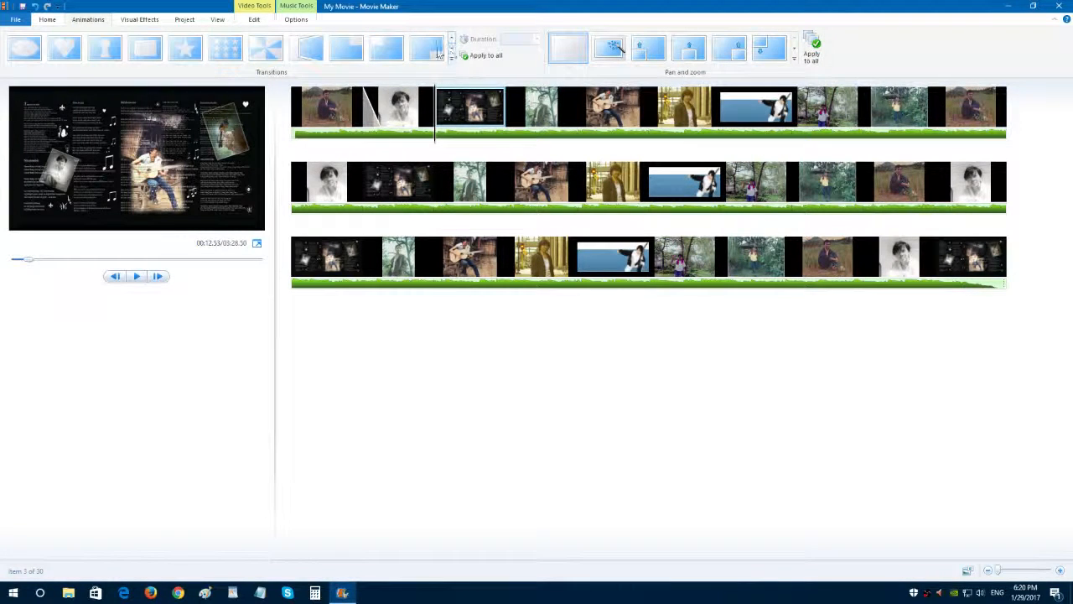
click(313, 51)
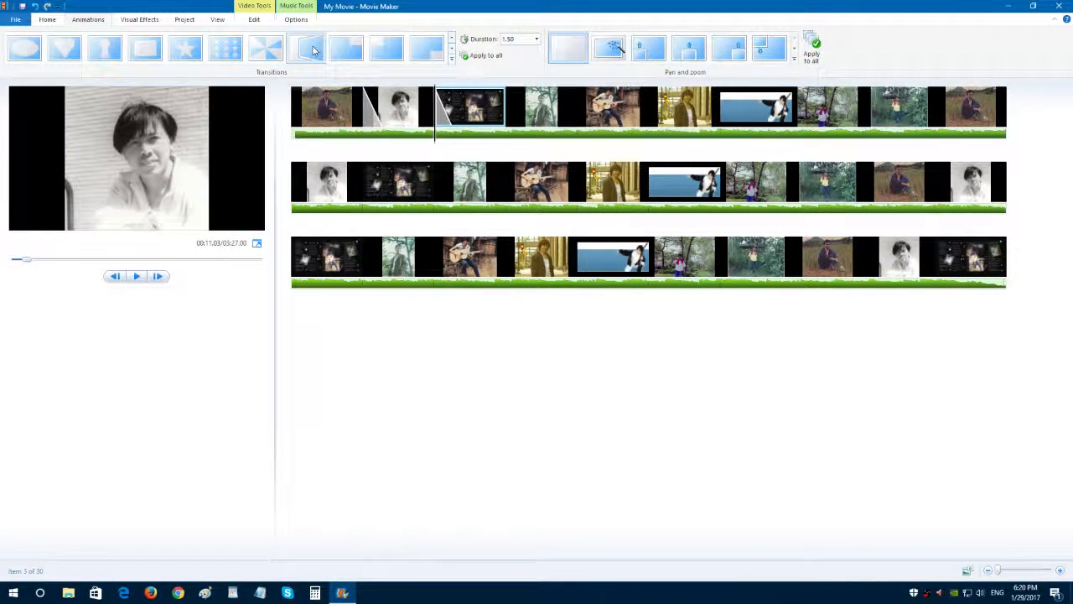
click(517, 118)
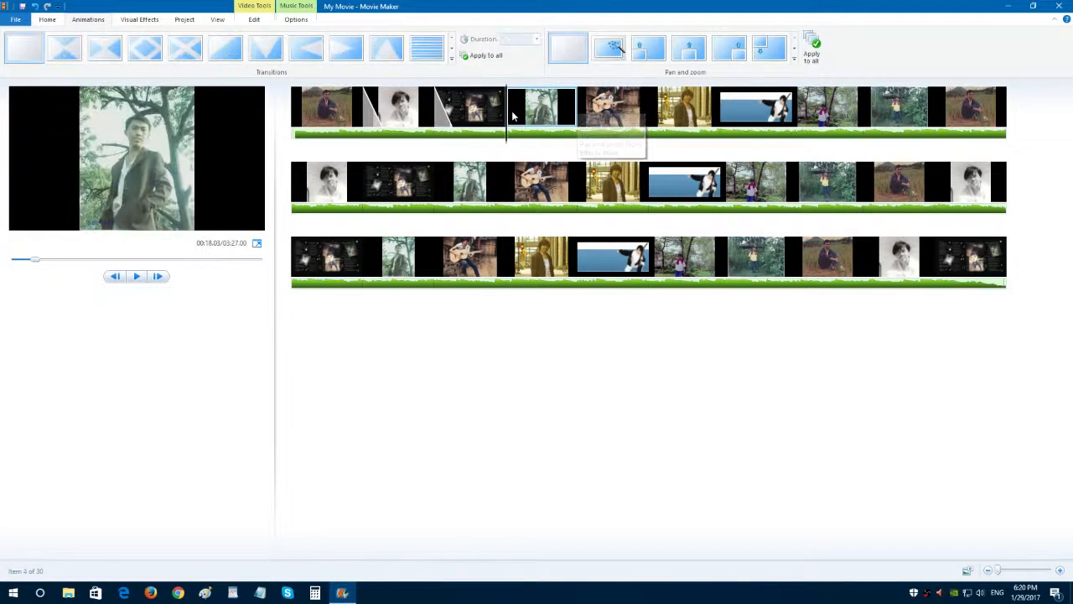
click(389, 52)
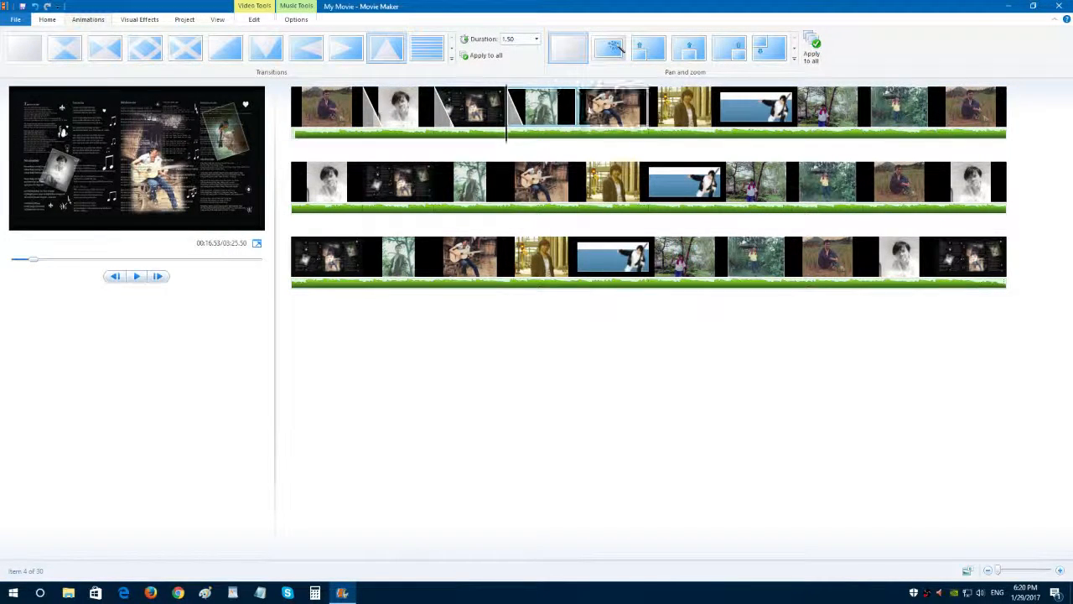
Apply the transition with a grid of small circles to the fifth photo.
click(583, 116)
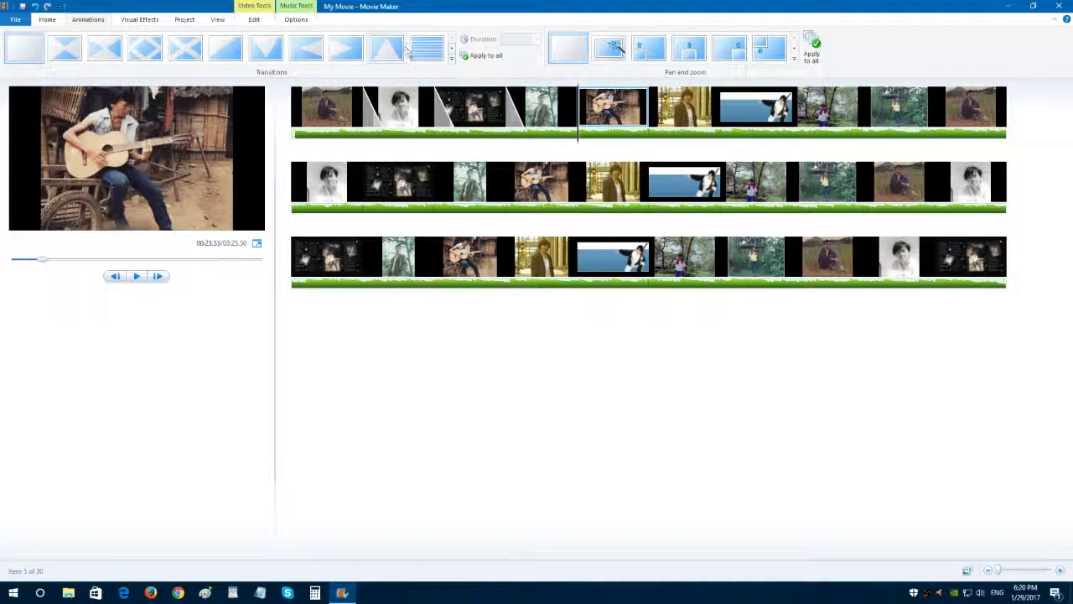
click(452, 51)
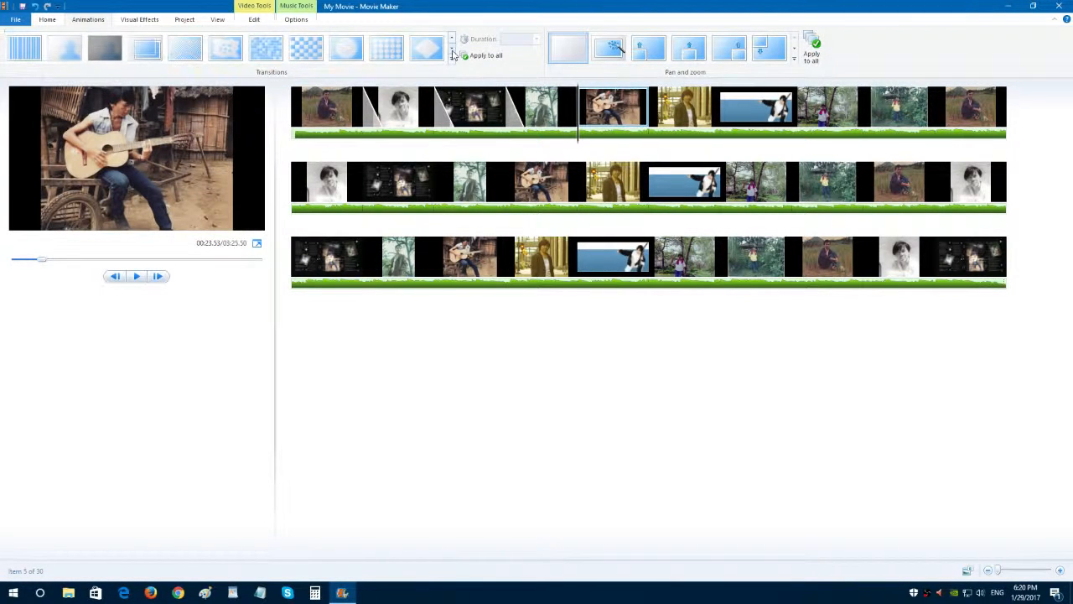
click(392, 53)
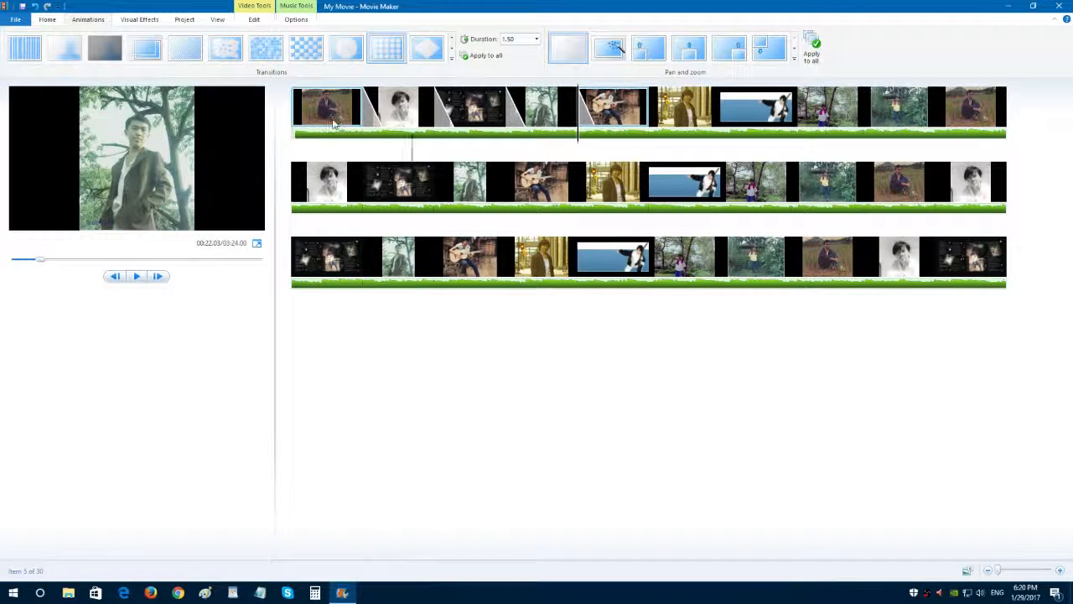
Add a caption reading "nco vib nais" to the first photo.
click(299, 121)
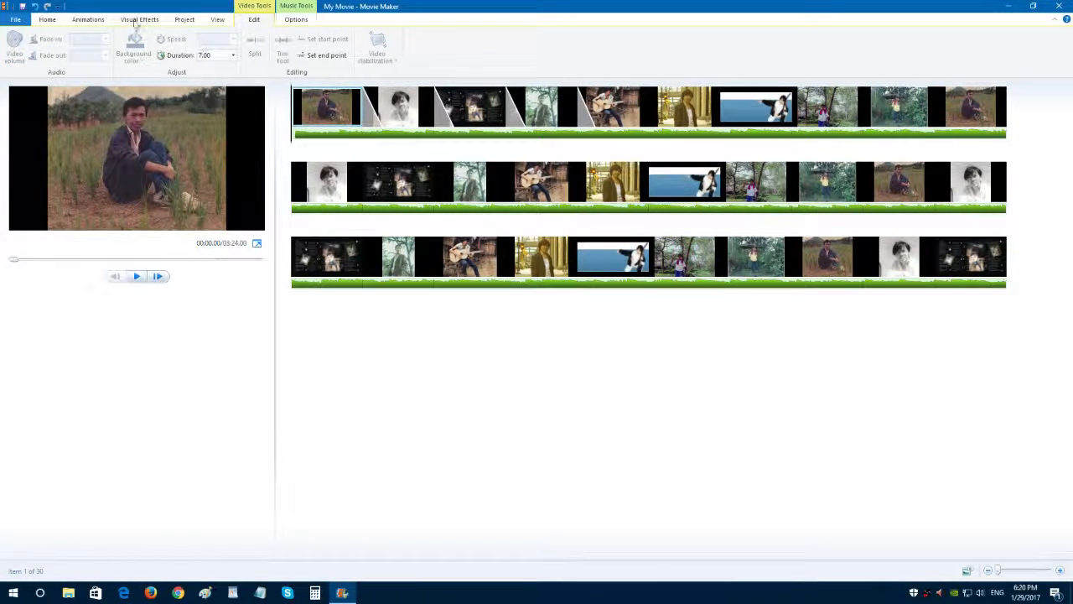
click(216, 21)
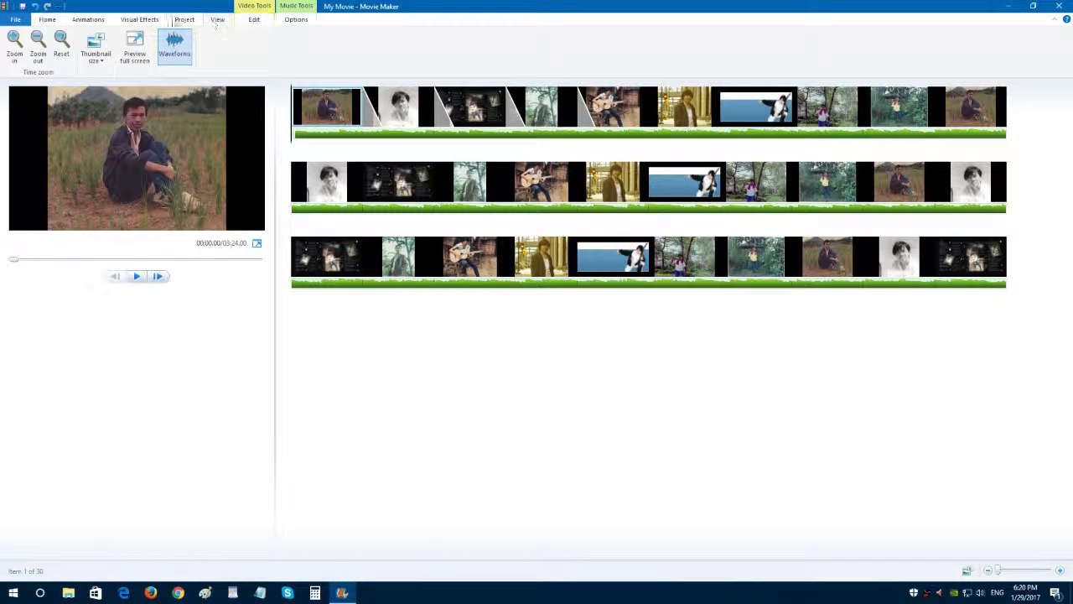
click(83, 21)
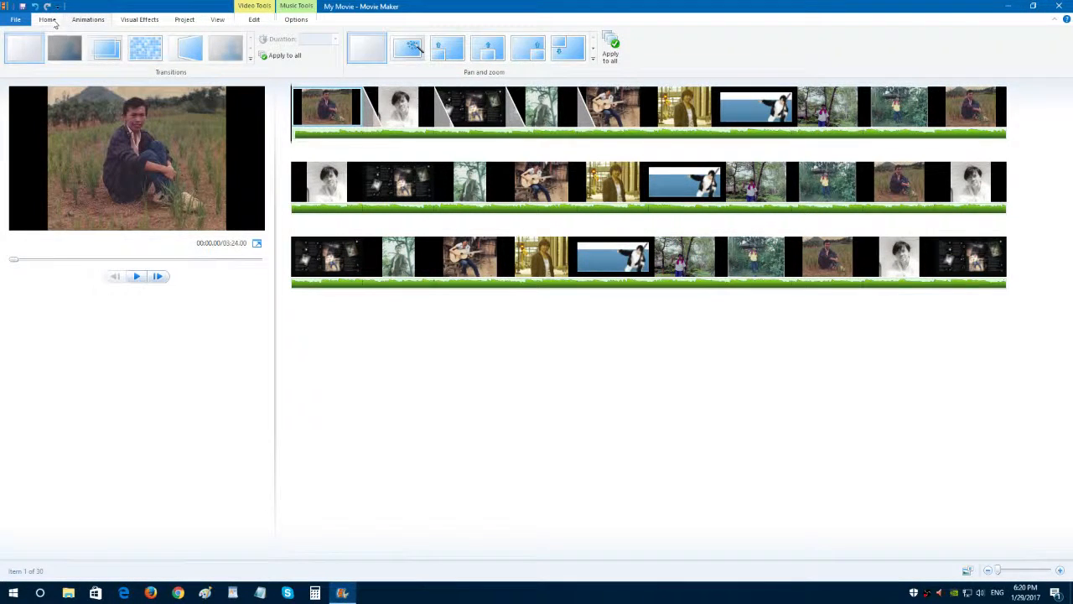
click(48, 20)
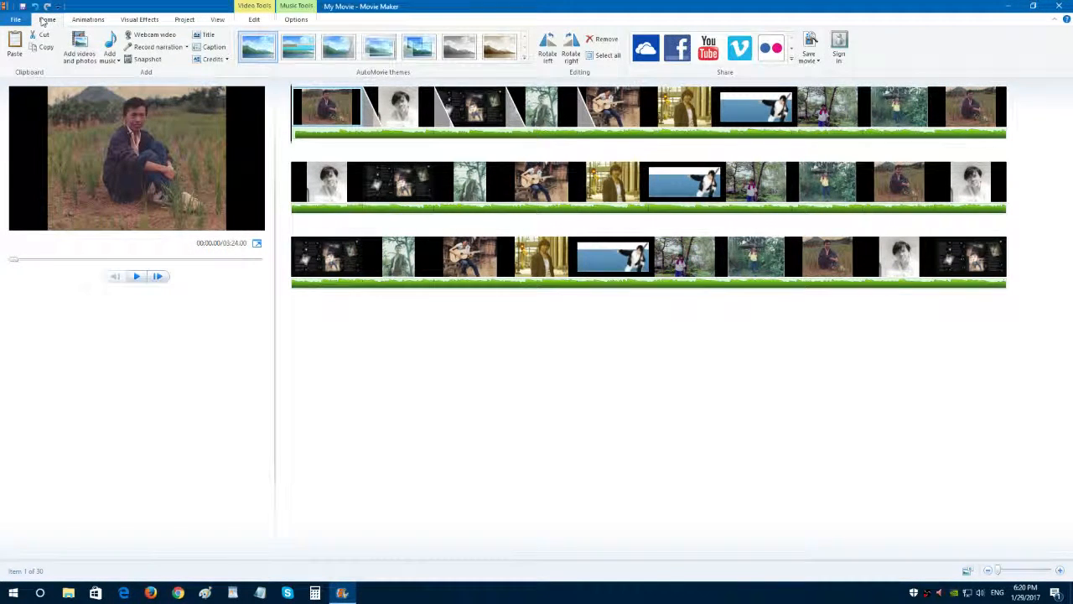
click(215, 48)
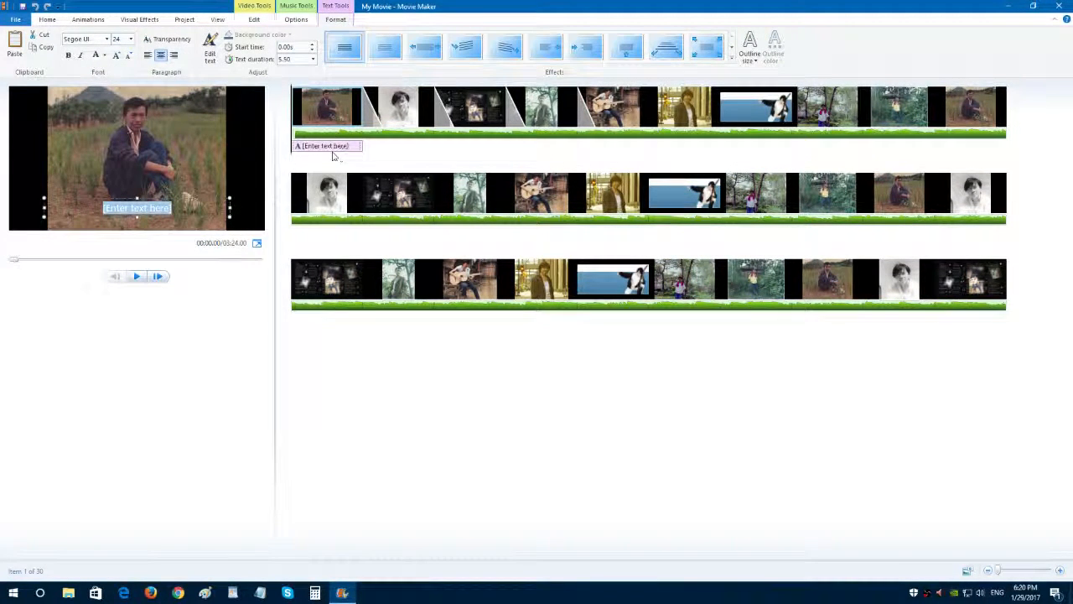
click(332, 148)
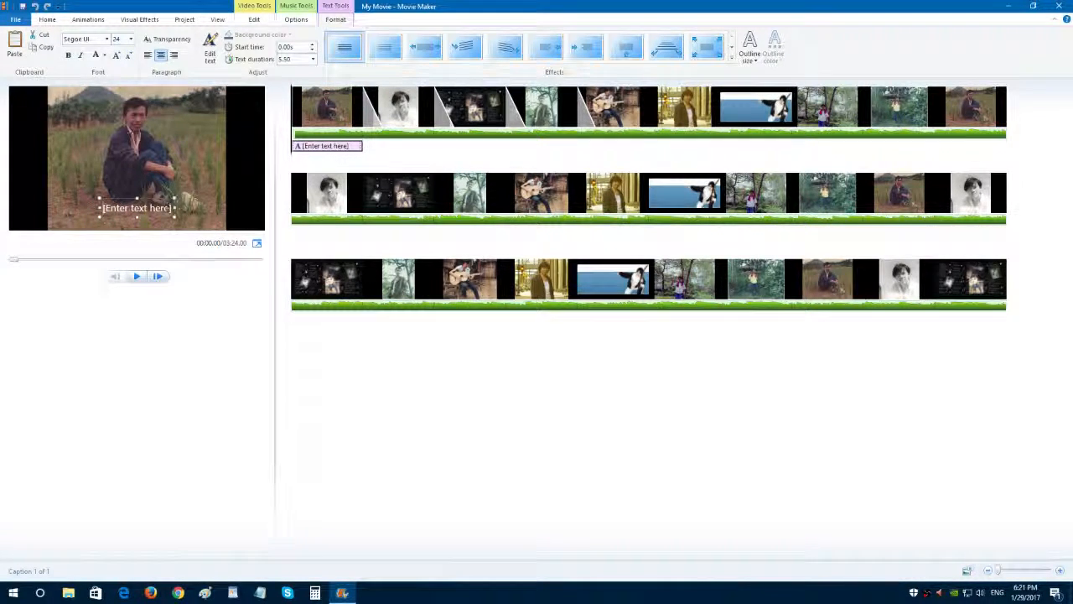
drag(173, 208, 104, 208)
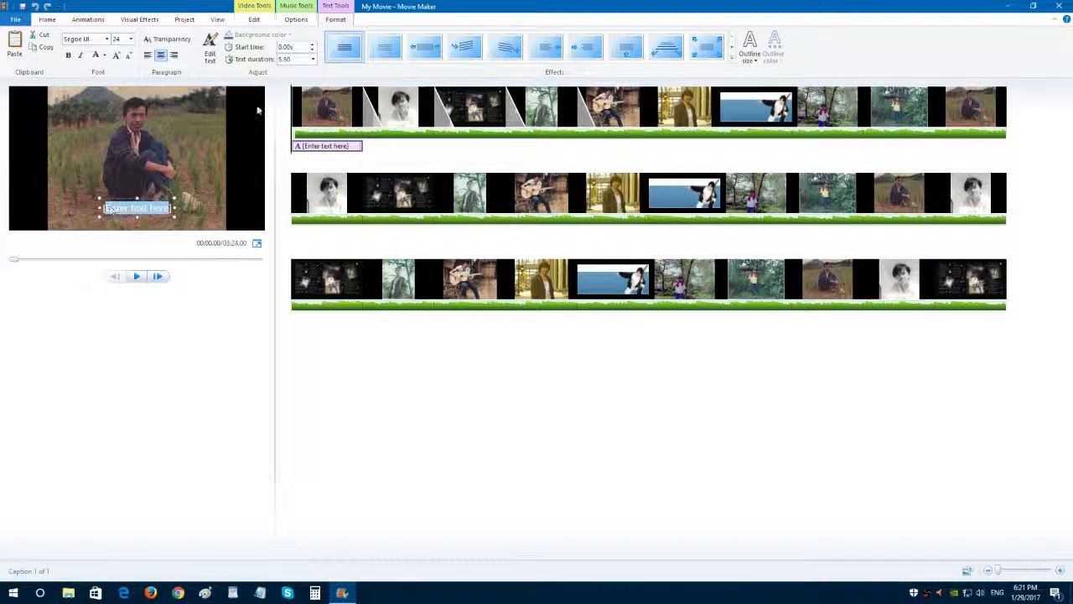
text(nco v)
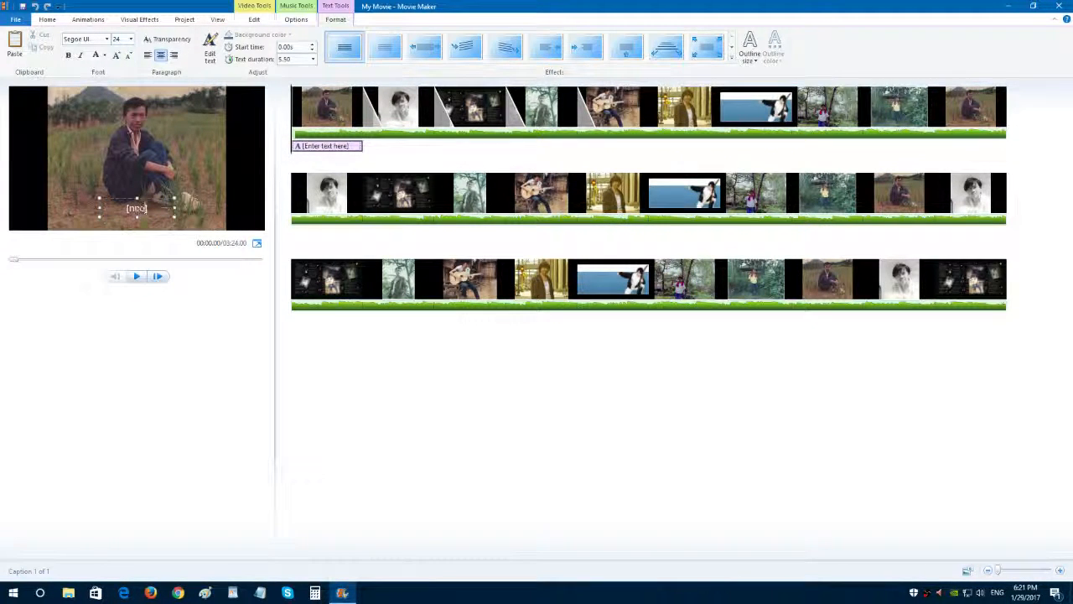
text(ib nais)
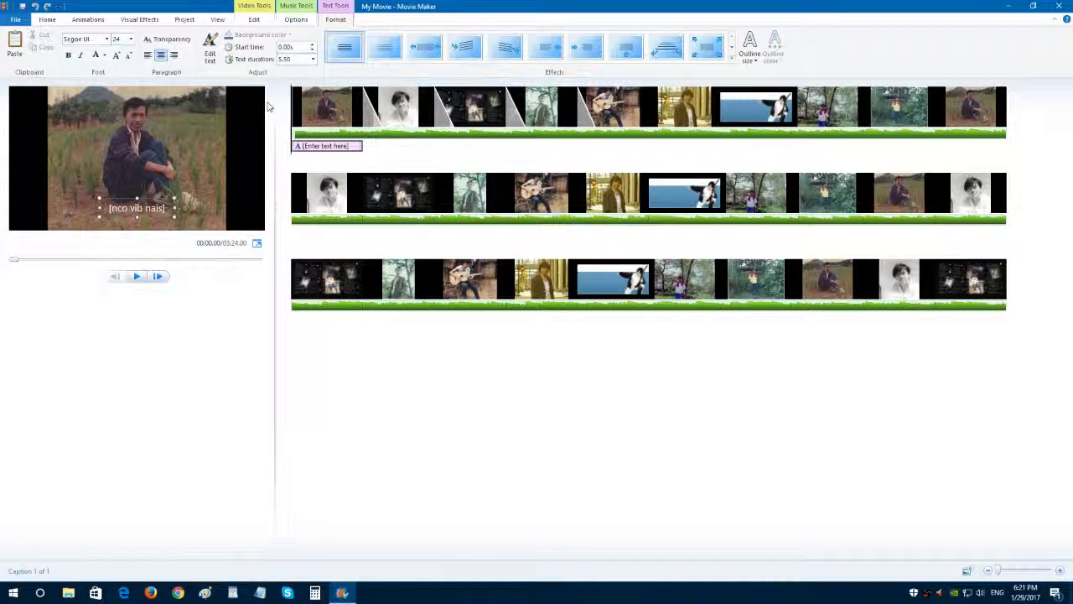
key(Return)
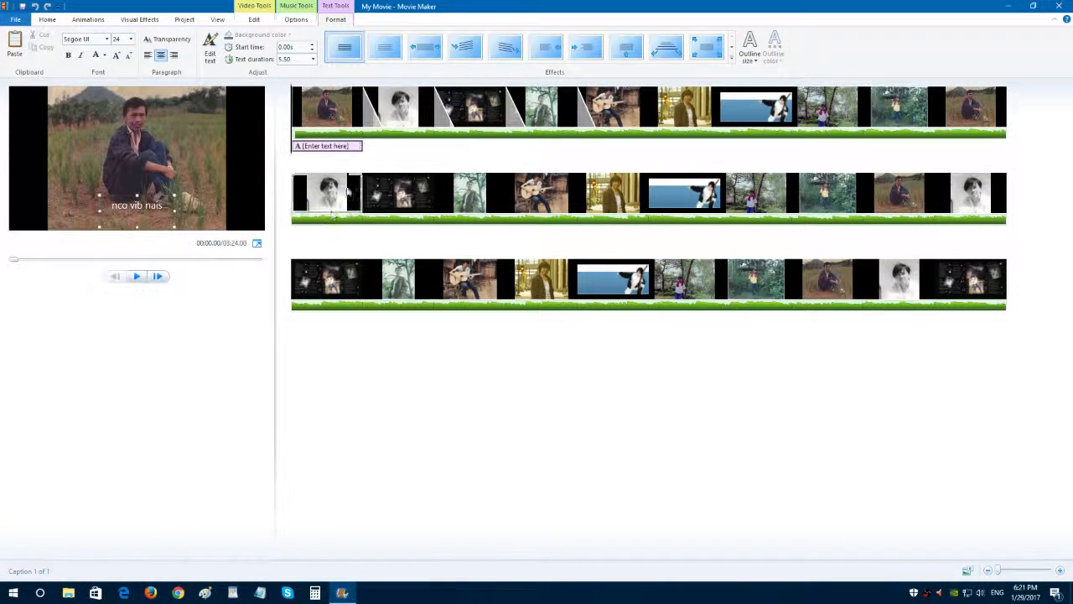
click(392, 158)
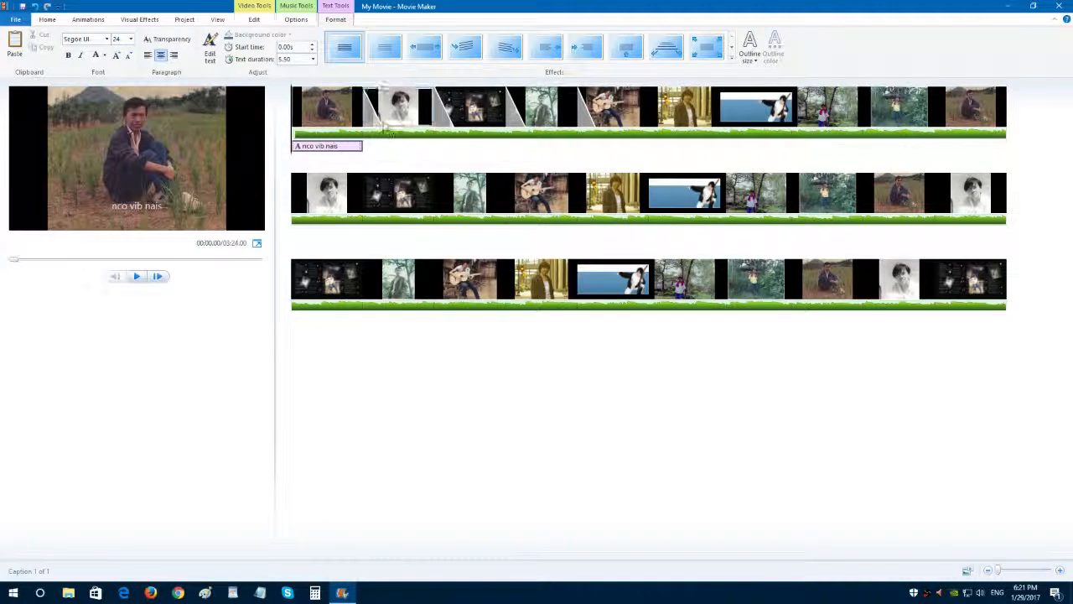
Add a caption reading "chim vim hlub" to the third photo, starting at 12.53 s.
click(438, 117)
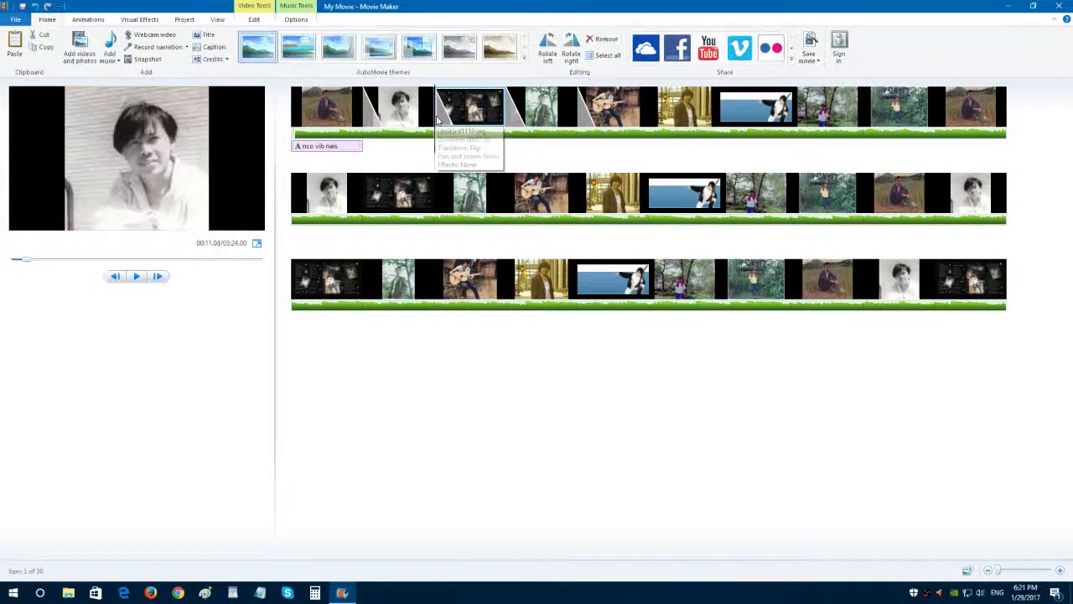
click(214, 48)
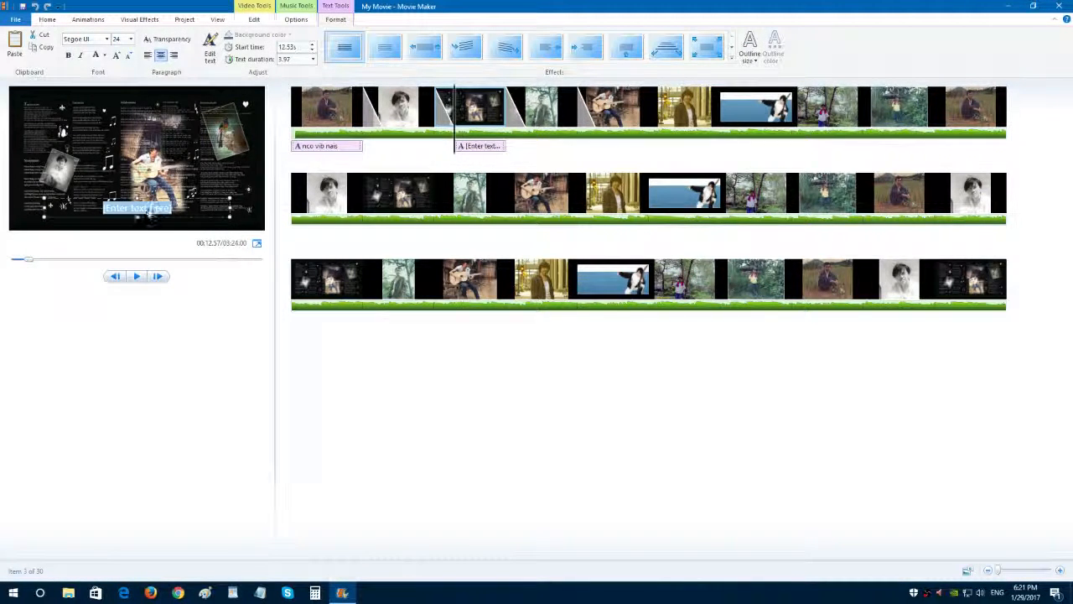
click(150, 214)
double_click(154, 213)
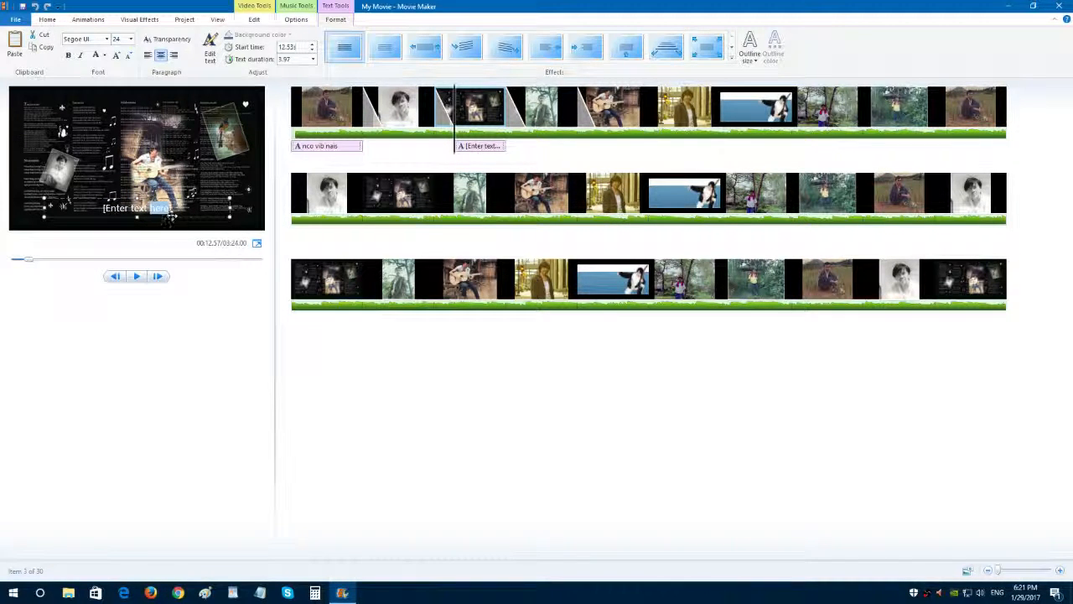
click(171, 209)
key(BackSpace)
key(BackSpace)
key(BackSpace)
key(BackSpace)
key(BackSpace)
key(BackSpace)
key(BackSpace)
key(BackSpace)
key(BackSpace)
key(BackSpace)
key(BackSpace)
key(BackSpace)
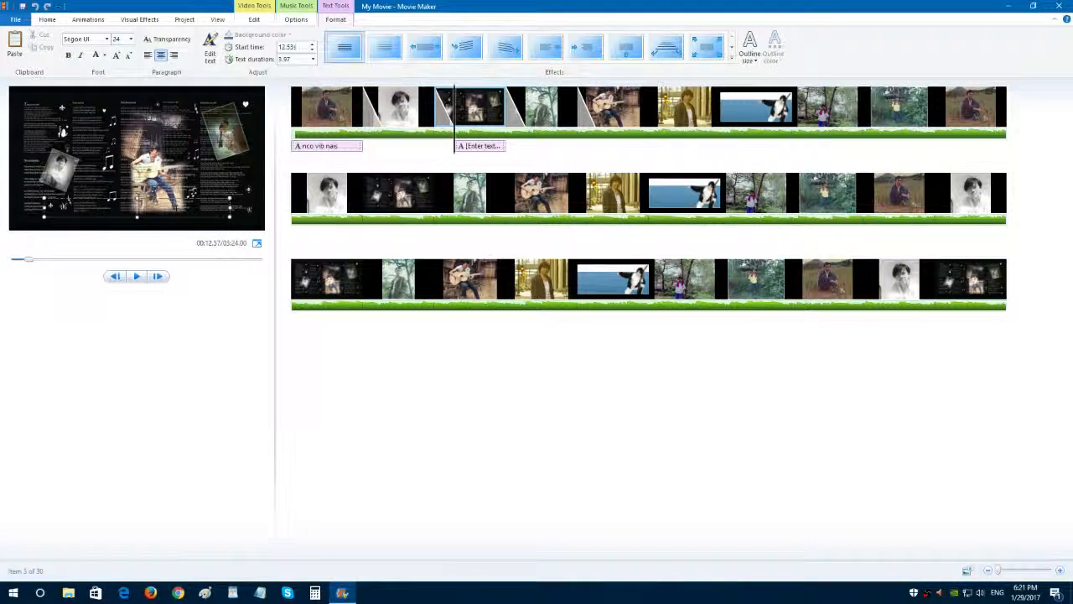
text(chim vim hlub)
key(Return)
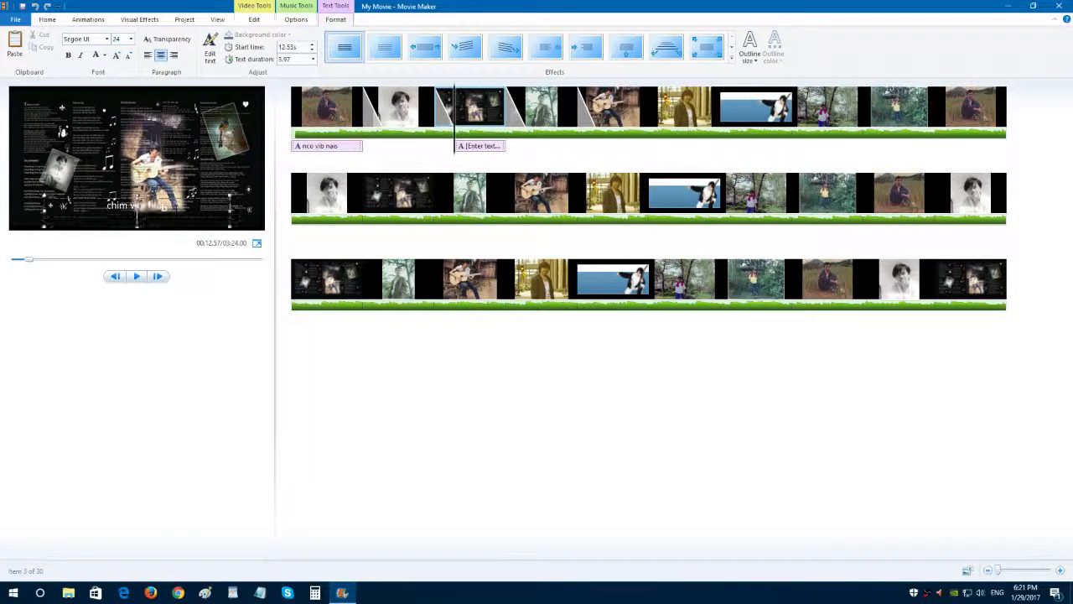
click(539, 153)
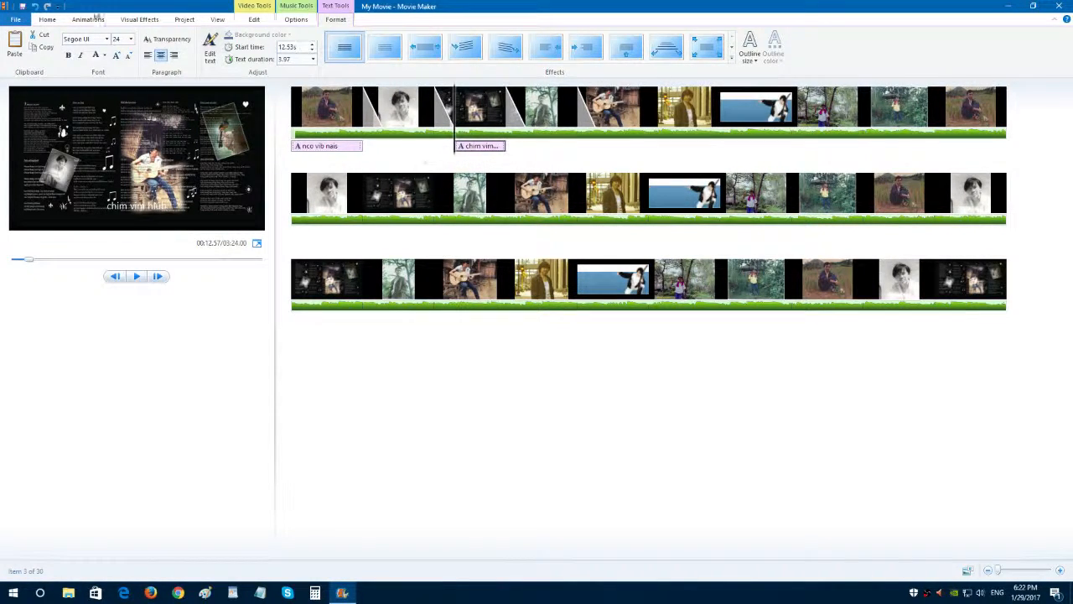
Apply the Cinematic AutoMovie theme and delete the black "My Movie" title slide it inserts.
click(47, 19)
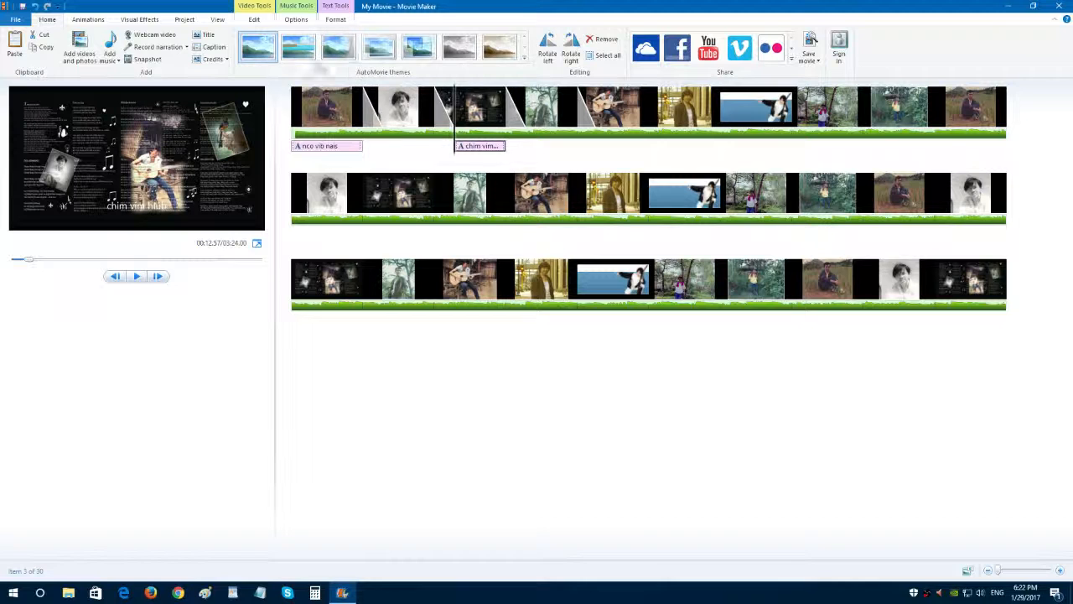
click(269, 57)
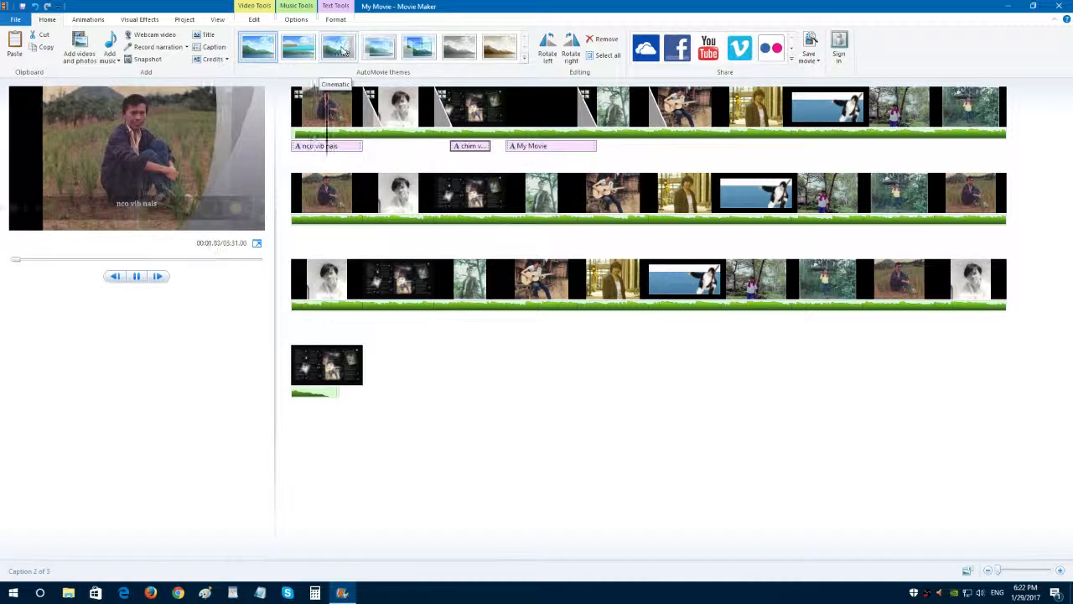
click(342, 50)
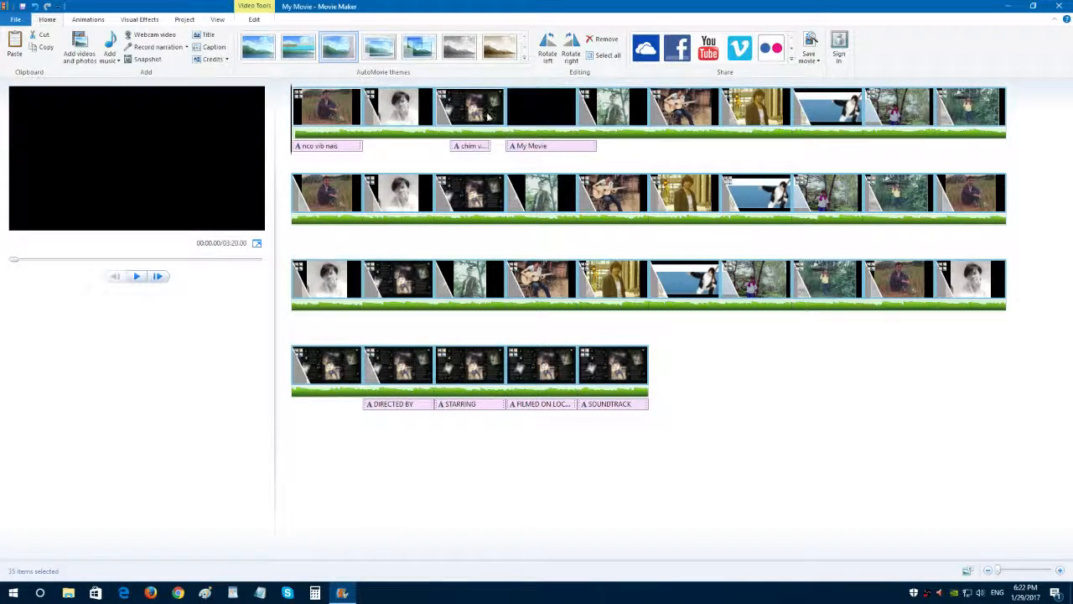
click(524, 117)
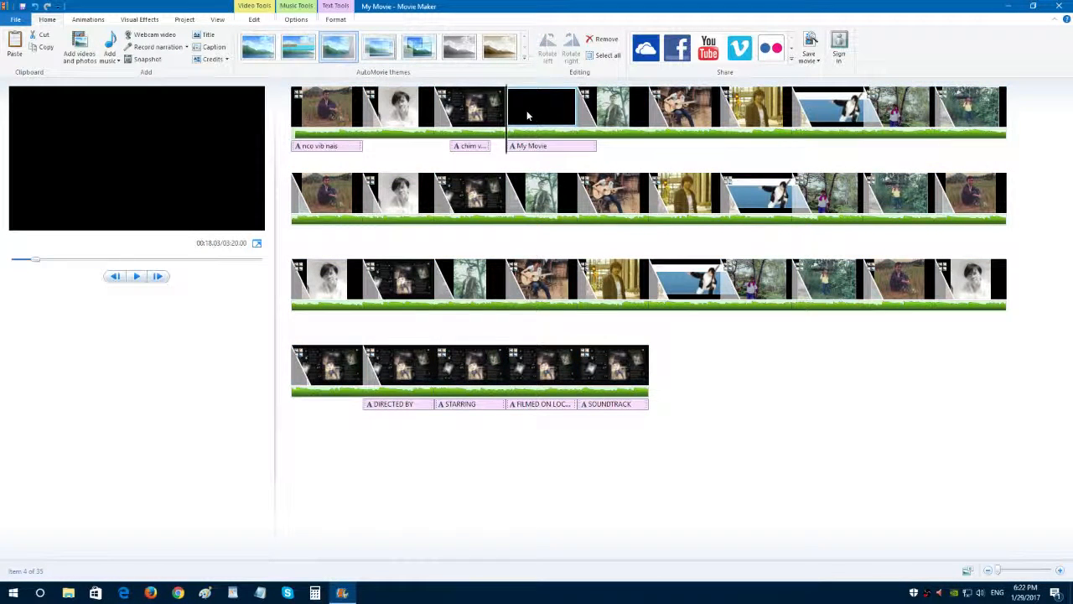
key(Delete)
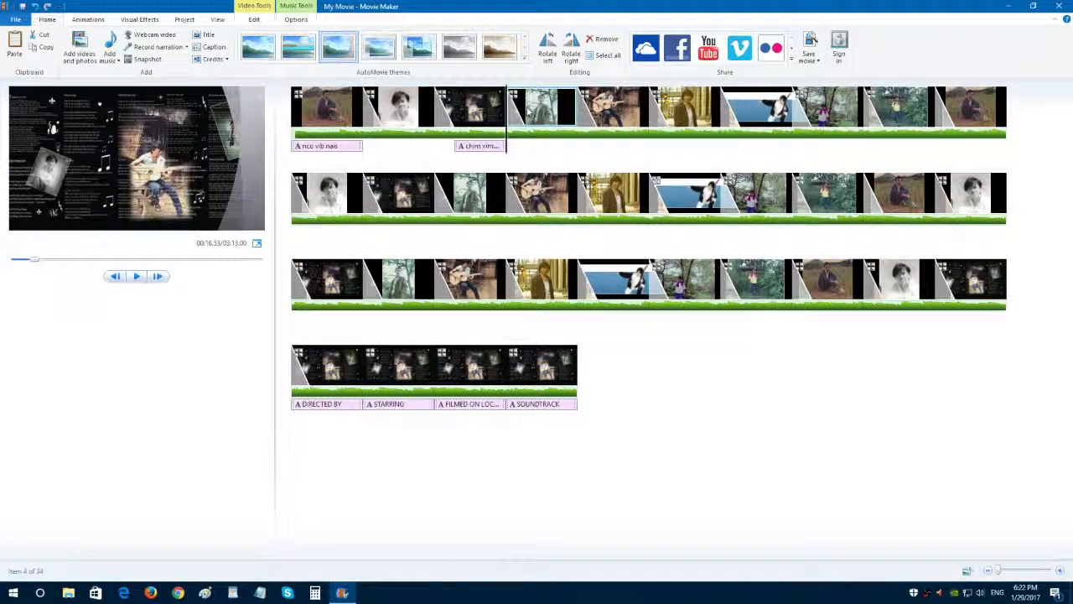
Preview the movie from the first photo to the caption on the third photo.
click(294, 122)
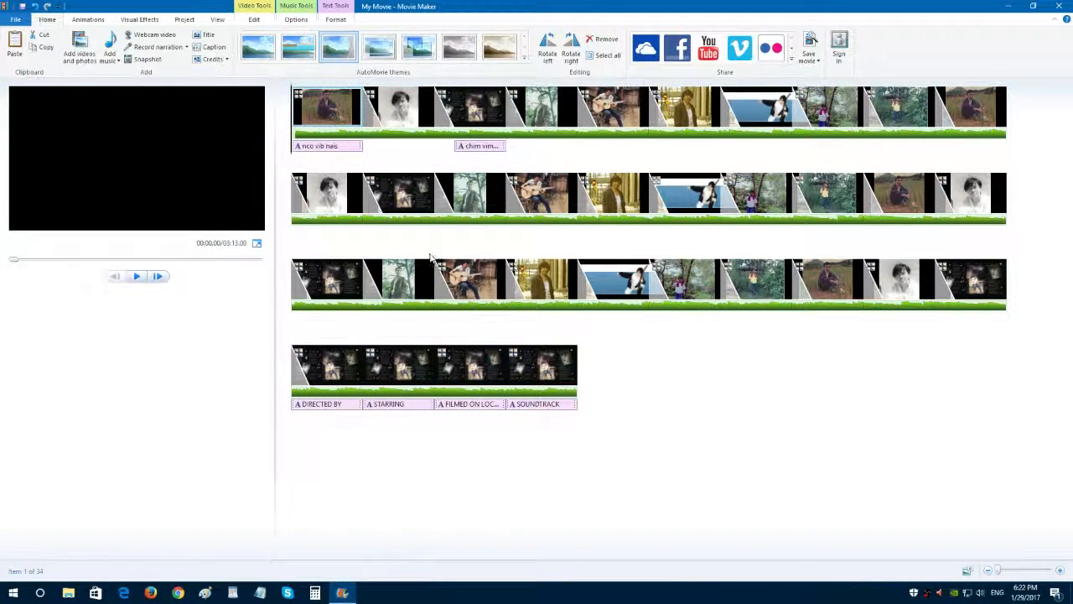
click(136, 278)
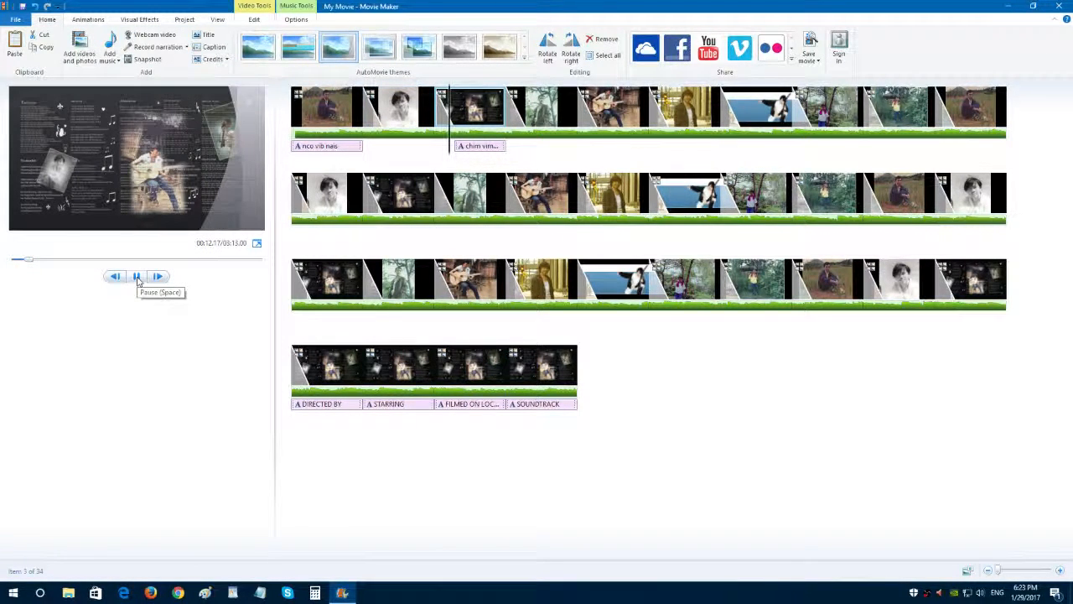
click(138, 281)
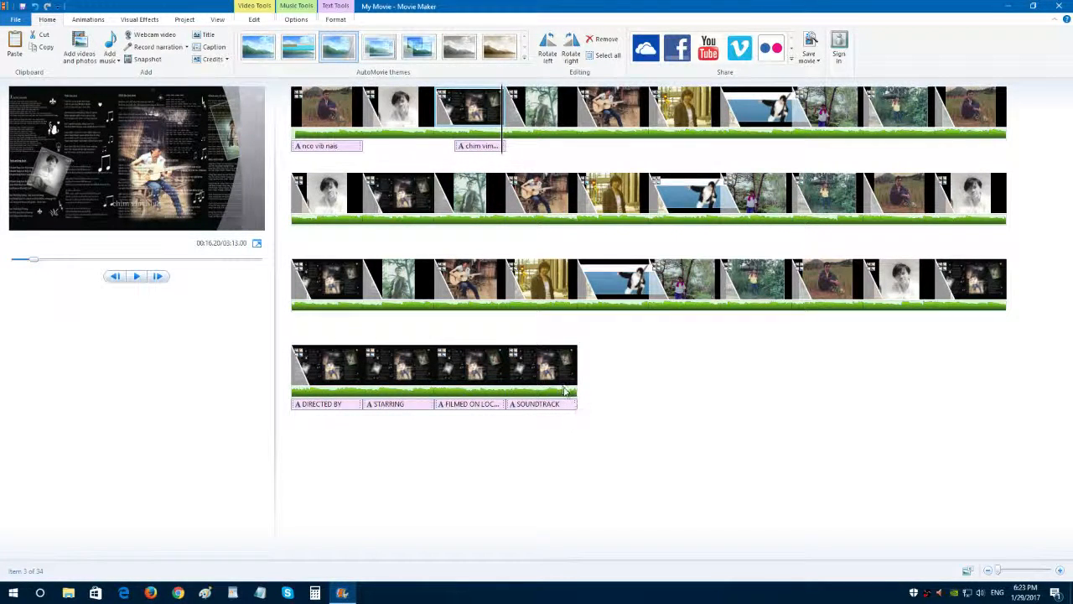
Copy the five photos that come just before the "DIRECTED BY" credits slide.
click(512, 373)
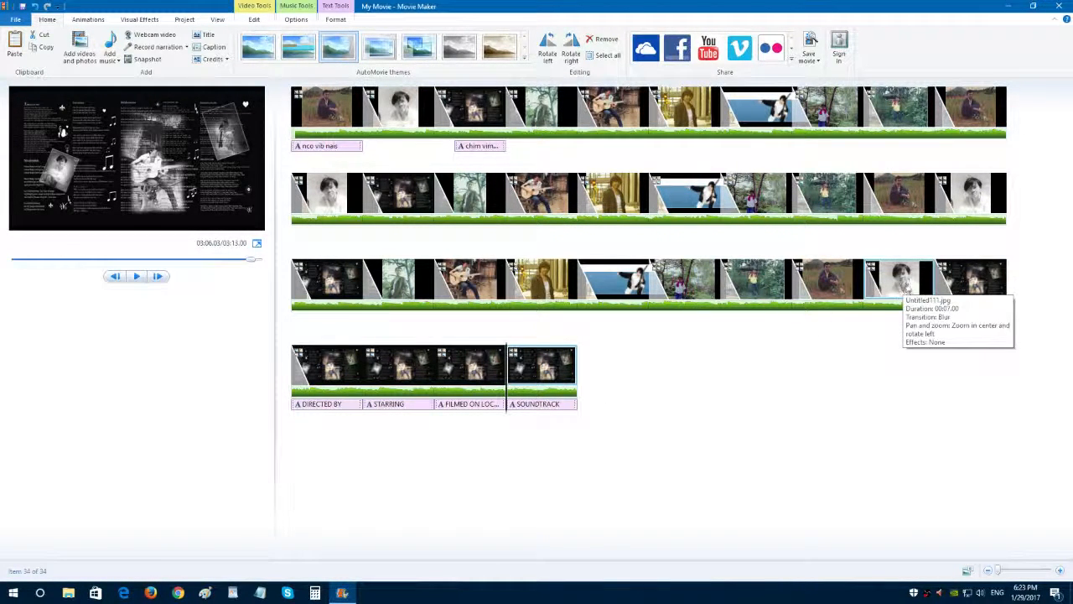
click(904, 292)
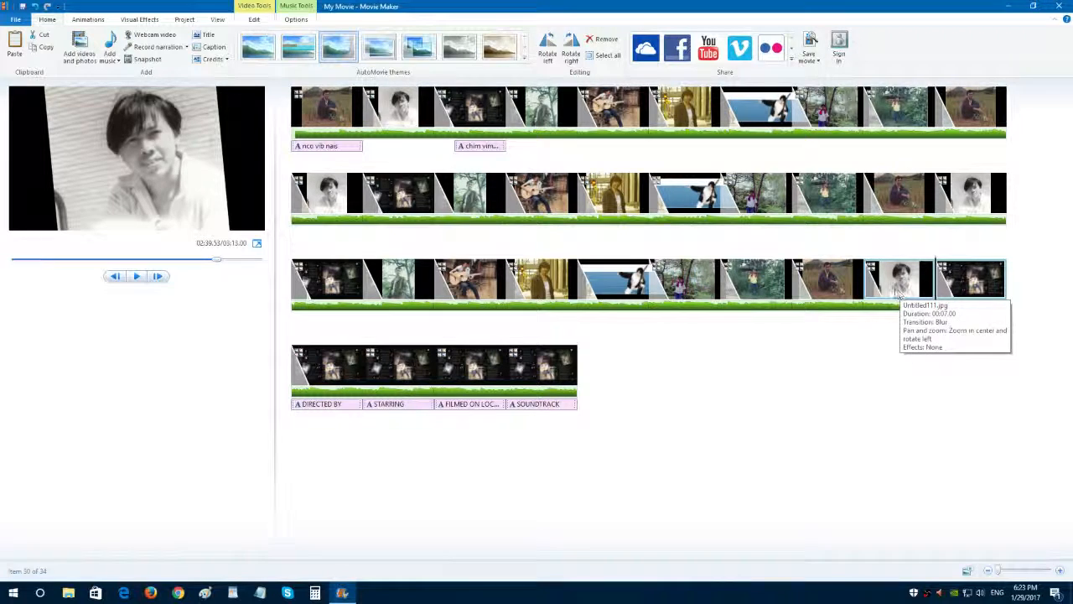
ctrl+click(895, 293)
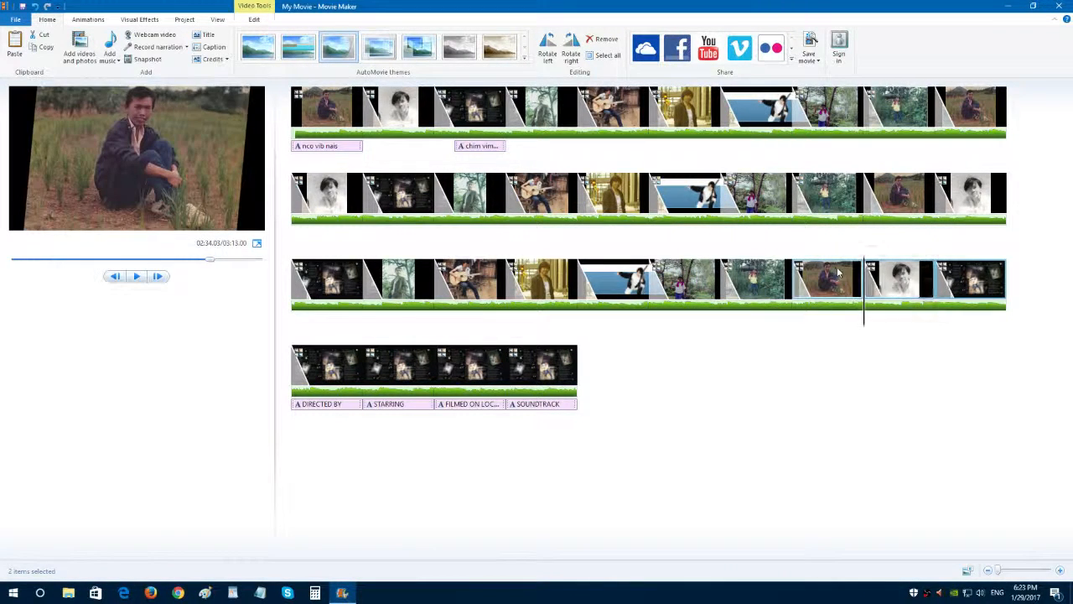
ctrl+click(834, 273)
ctrl+click(761, 288)
ctrl+click(684, 287)
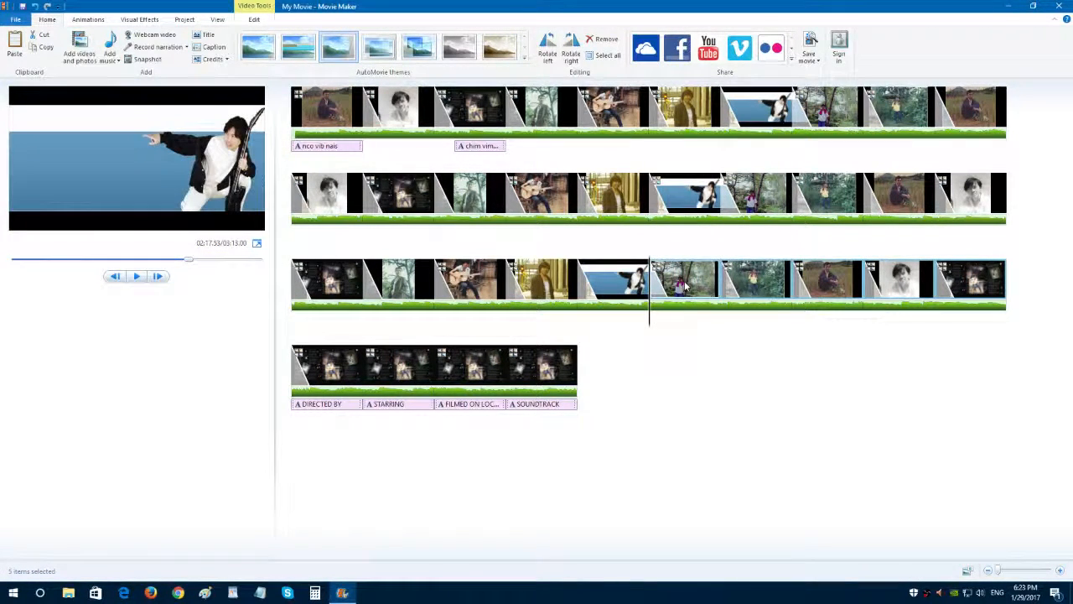
right_click(686, 285)
click(710, 300)
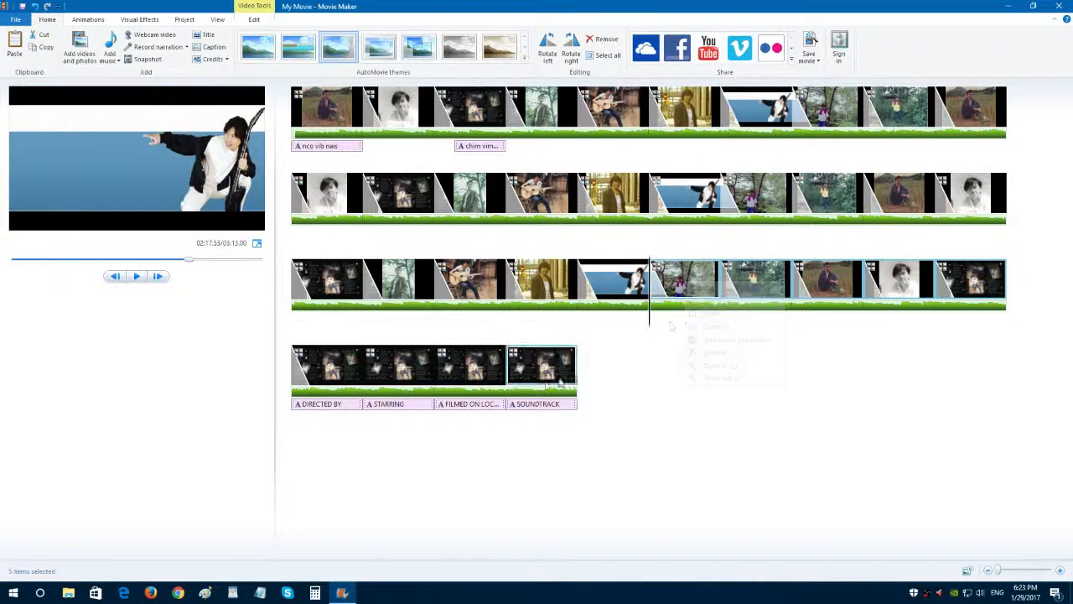
Delete the last two credits slides, "SOUNDTRACK" and "FILMED ON LOC...".
click(510, 375)
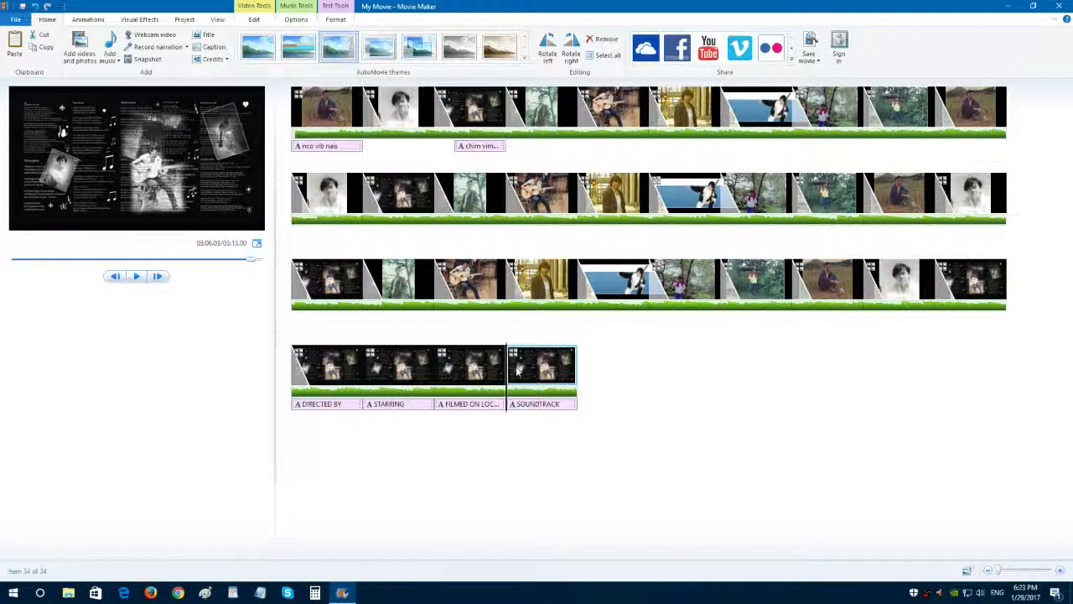
key(Delete)
Delete the "STARRING" credits slide and paste the five copied photos twice at the end of the movie.
key(Delete)
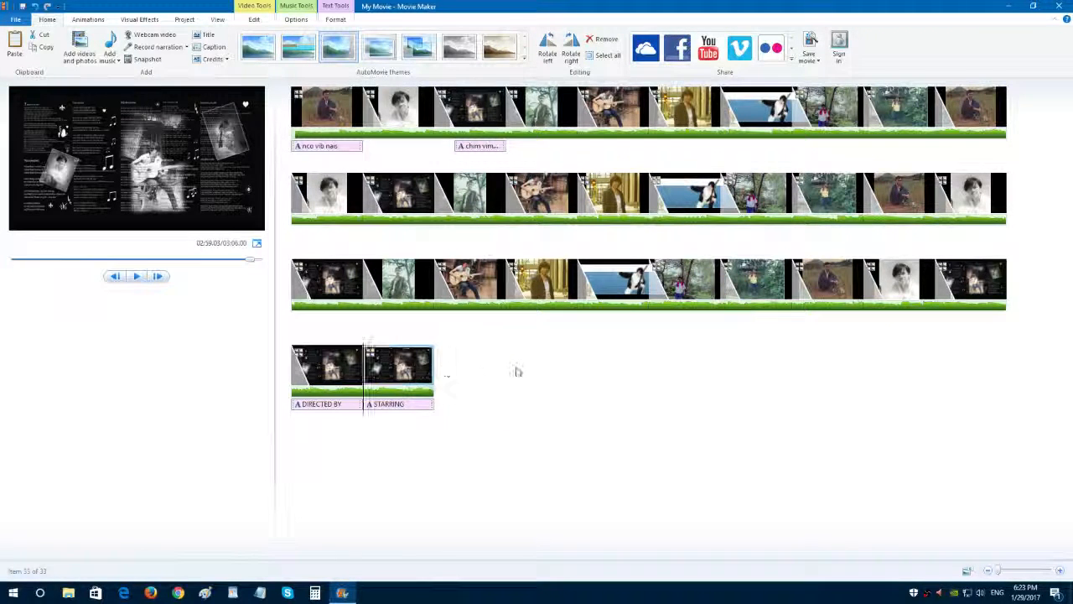
key(Delete)
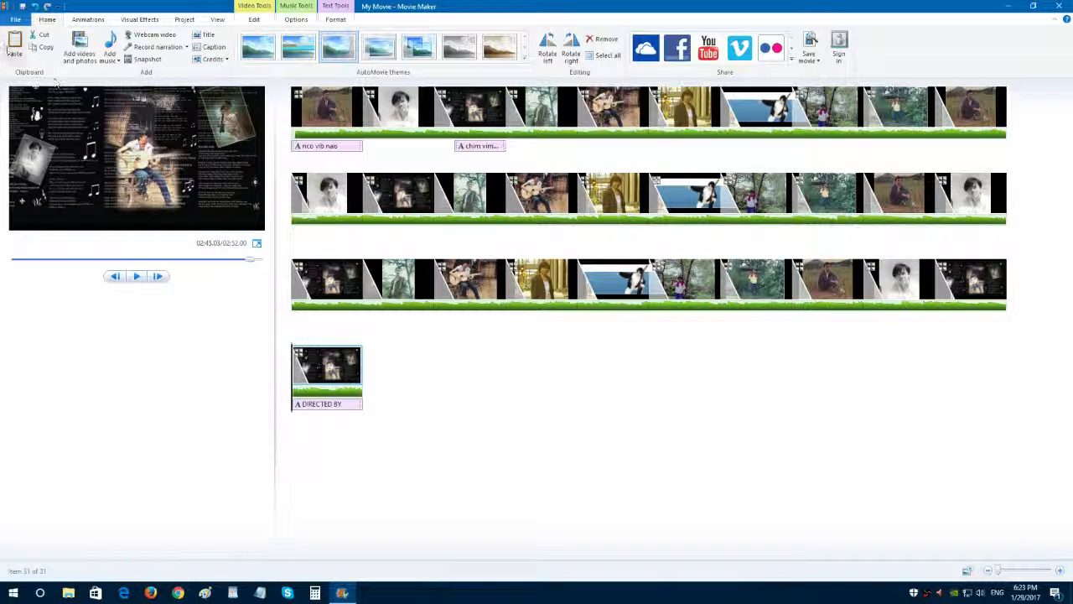
click(14, 46)
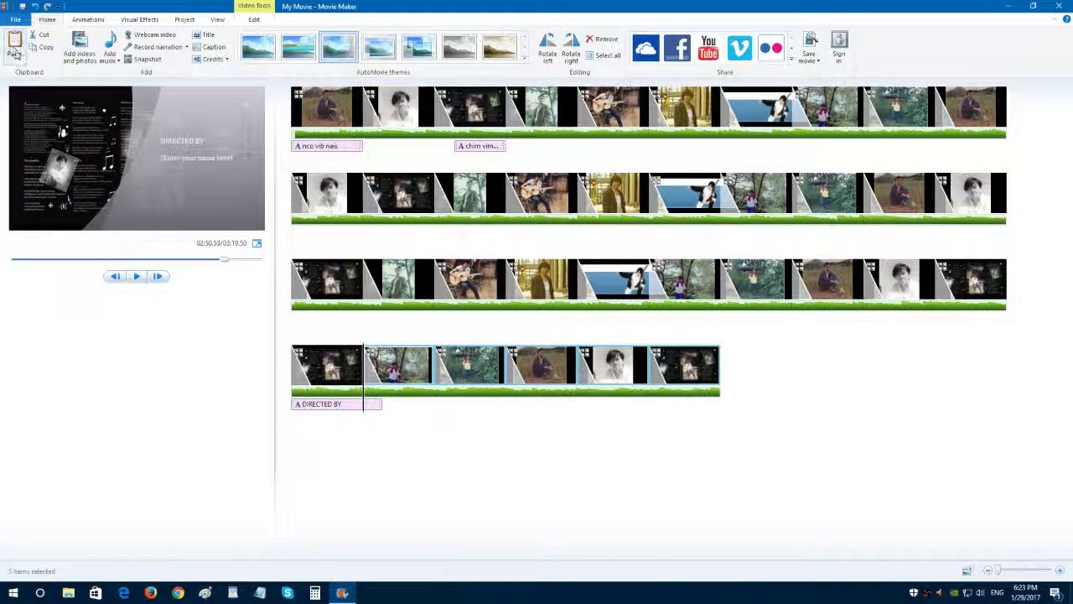
click(656, 378)
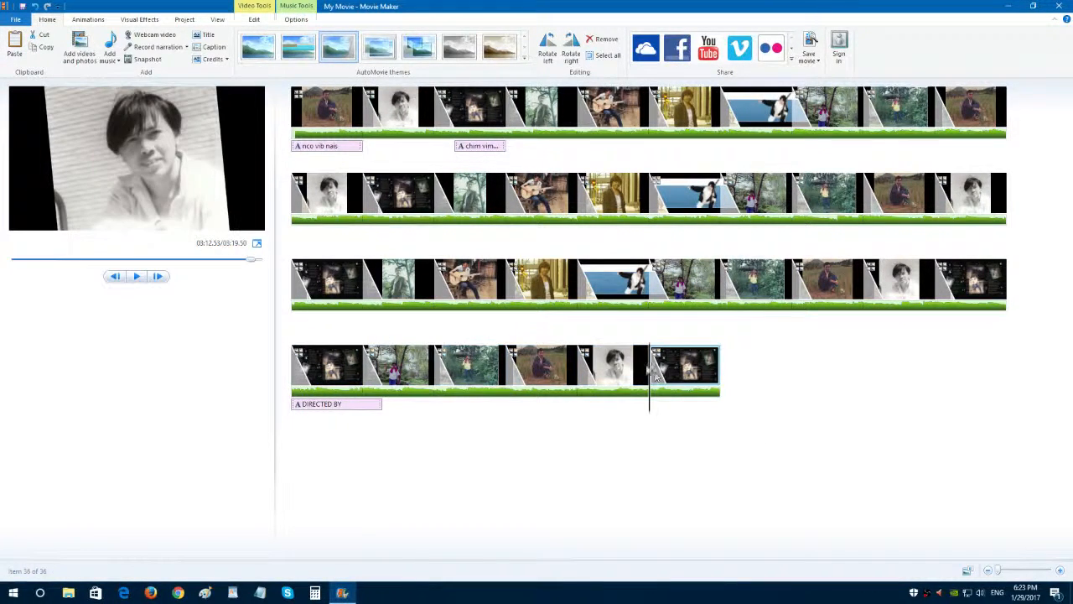
click(14, 46)
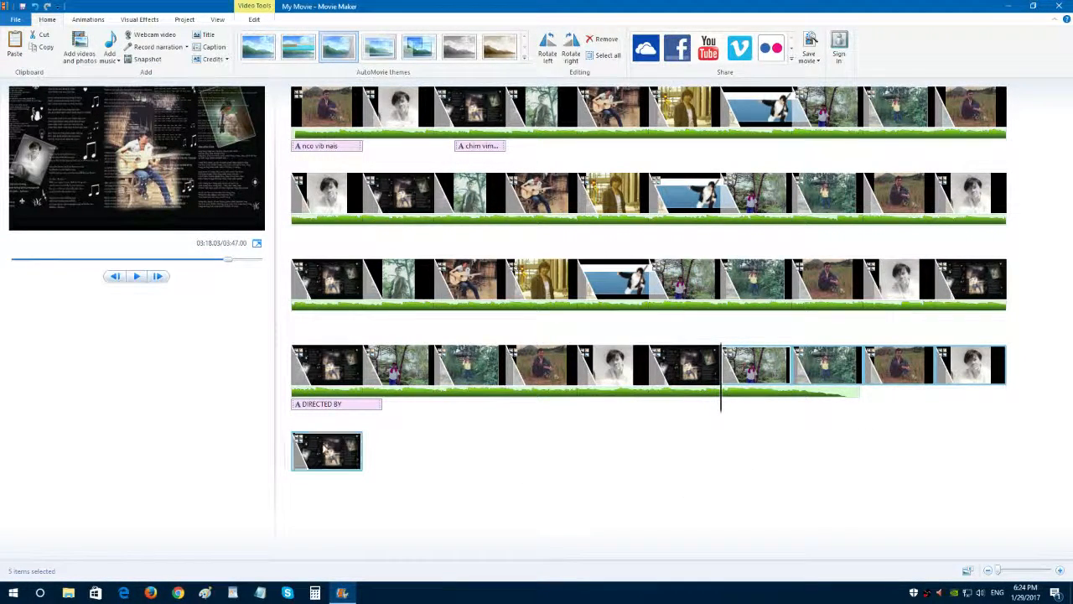
Delete the last three photos at the end of the movie.
click(327, 454)
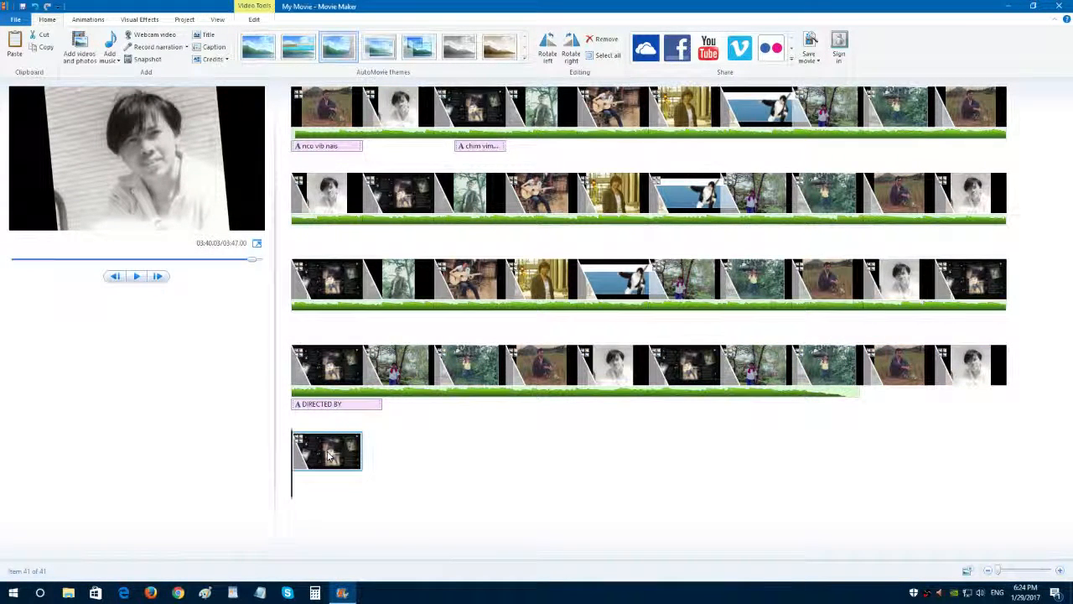
key(Delete)
key(Delete)
key(Delete)
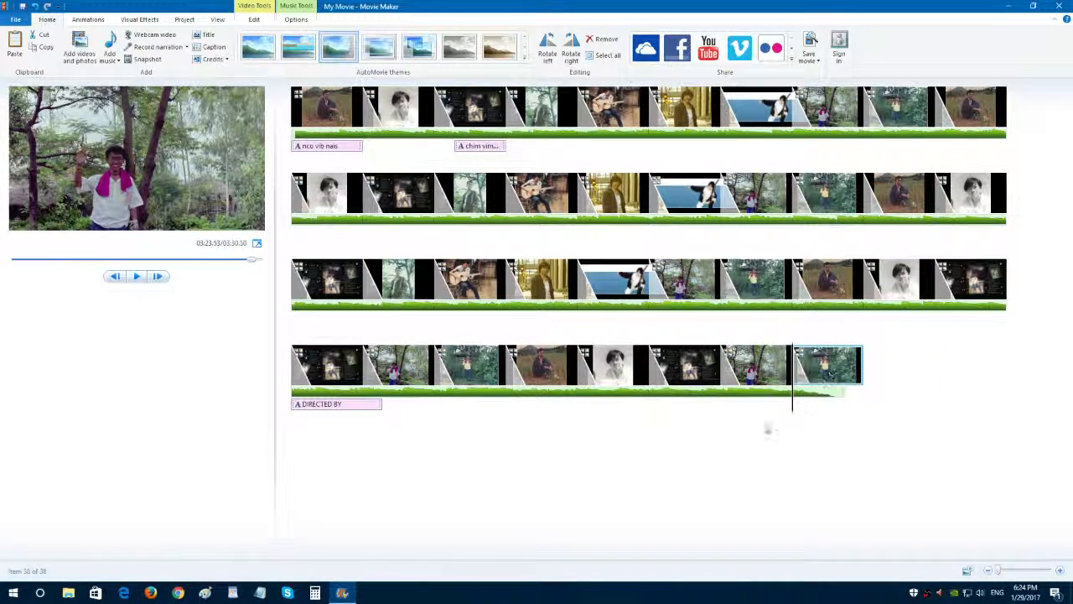
Move the "DIRECTED BY" caption to start at about 186.36 s, and add a new caption to the second-to-last photo.
click(338, 405)
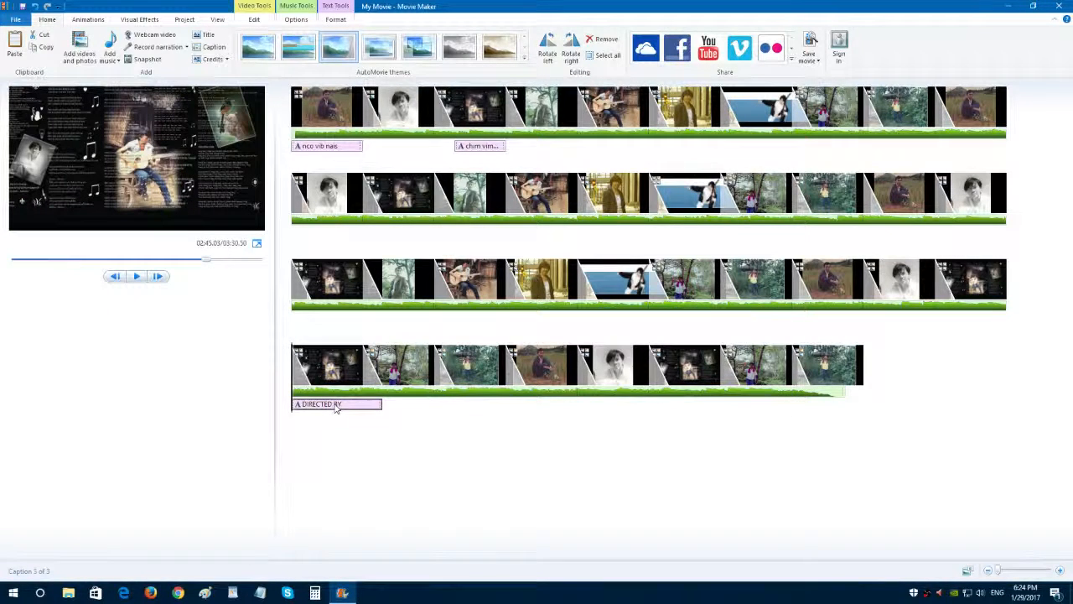
drag(336, 408, 577, 426)
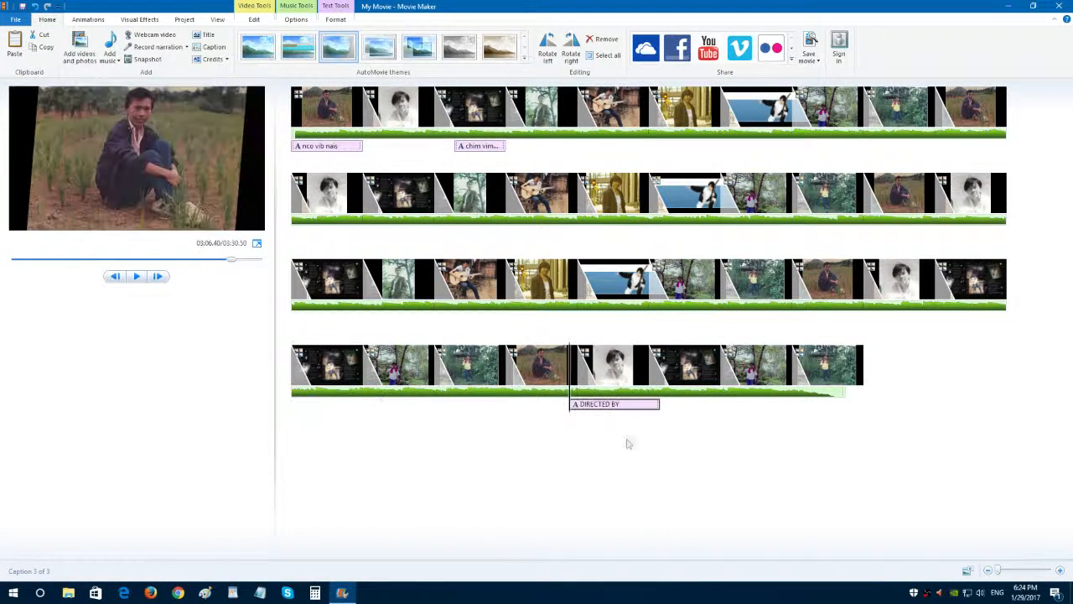
click(669, 391)
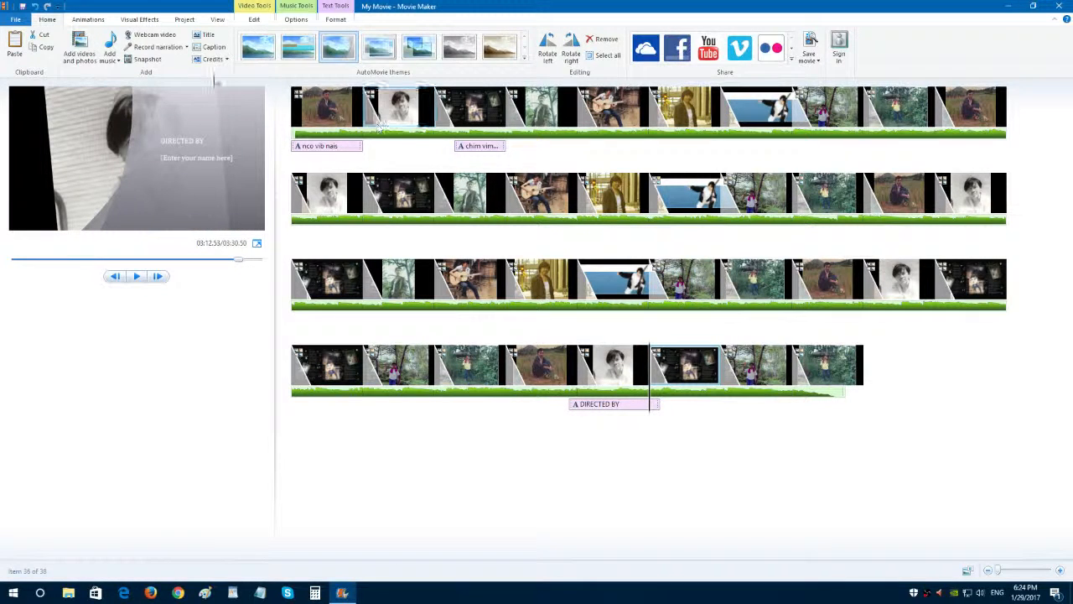
click(209, 47)
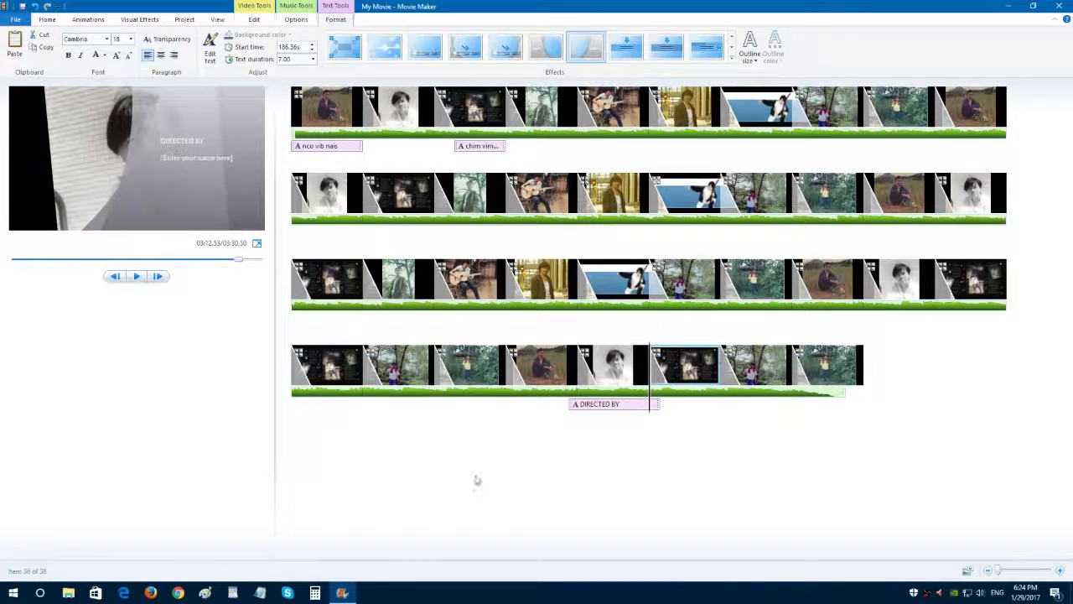
ctrl+click(743, 375)
click(723, 370)
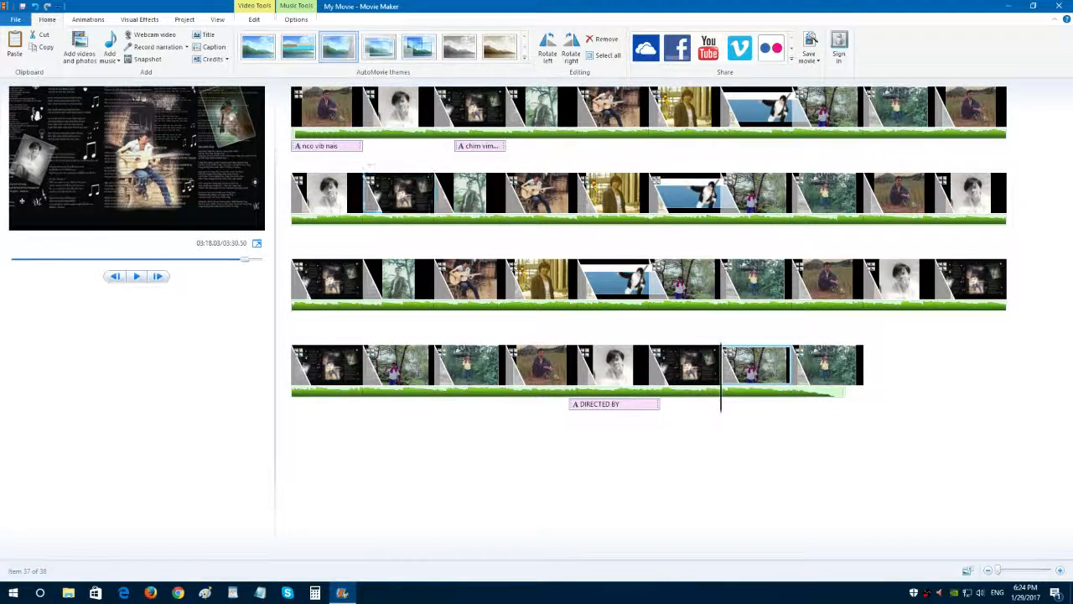
click(208, 47)
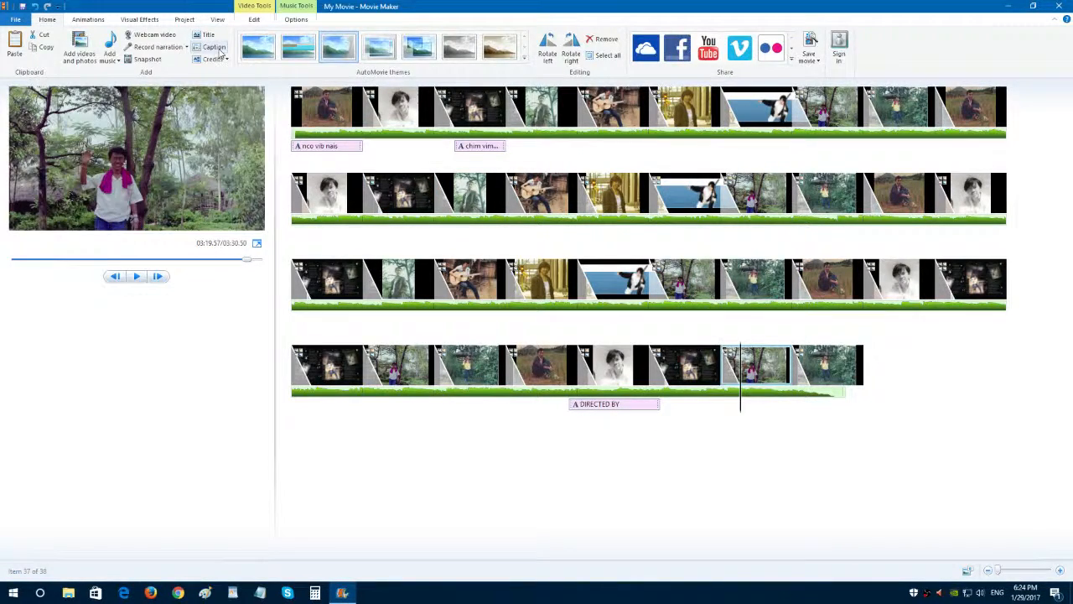
Set the text duration to 15.00 s for the "DIRECTED BY" caption and 10.00 s for the new caption after it.
click(613, 406)
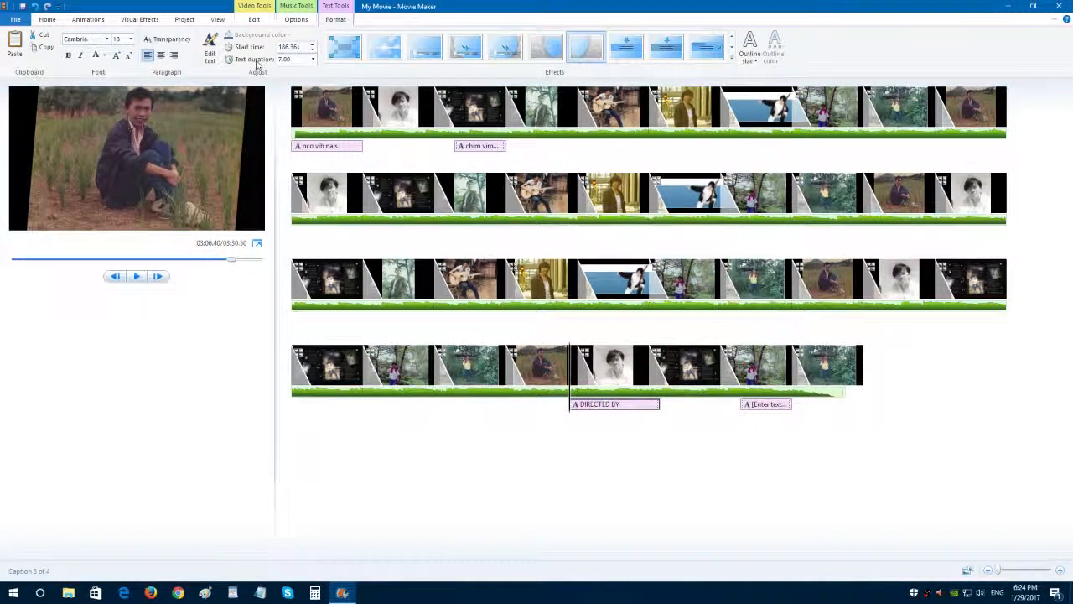
click(313, 60)
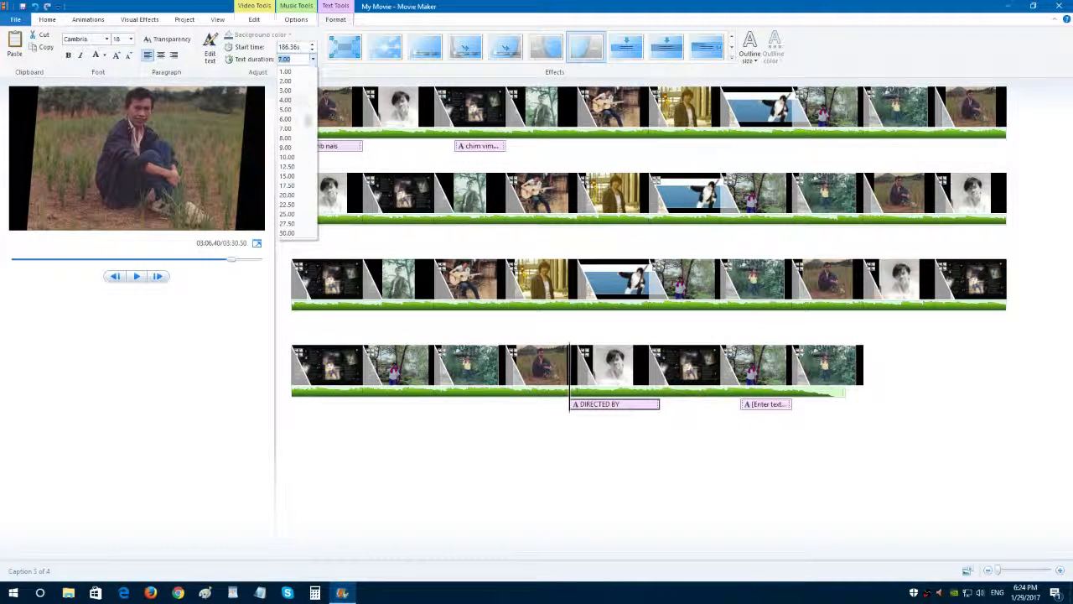
click(295, 177)
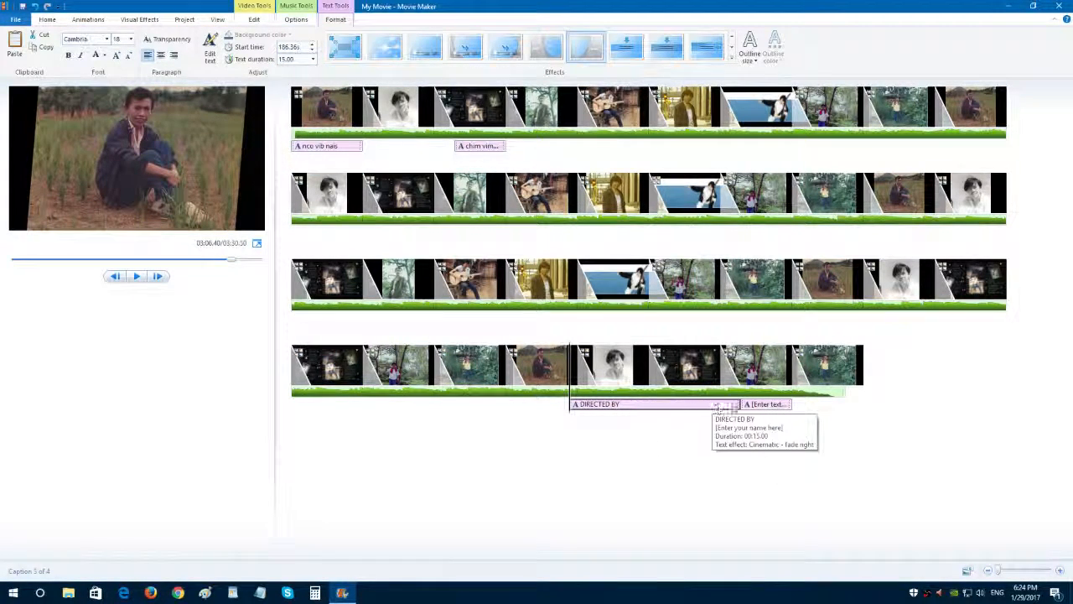
click(763, 406)
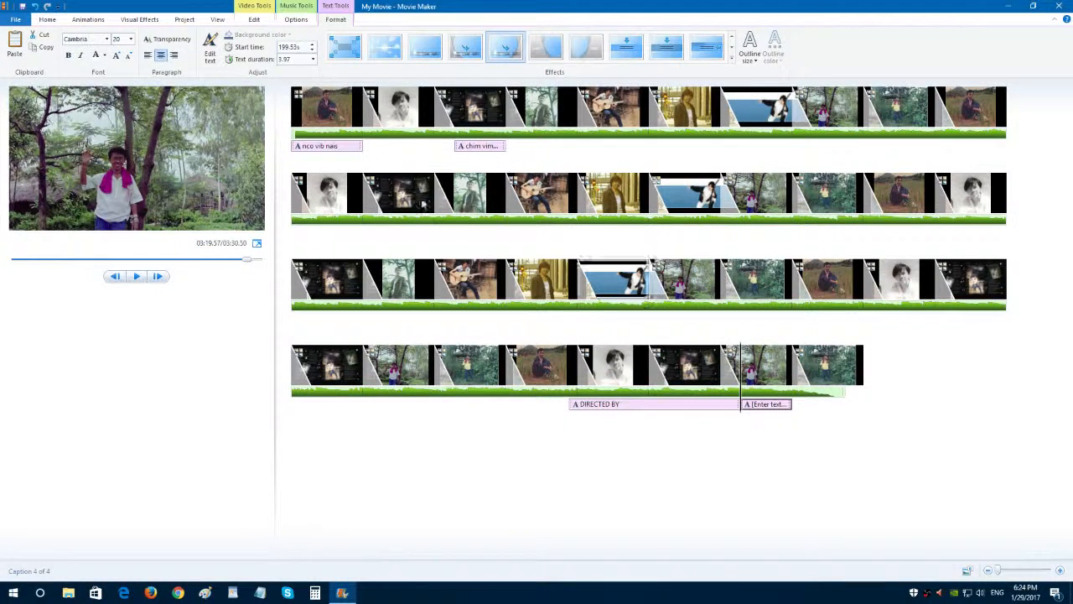
click(312, 59)
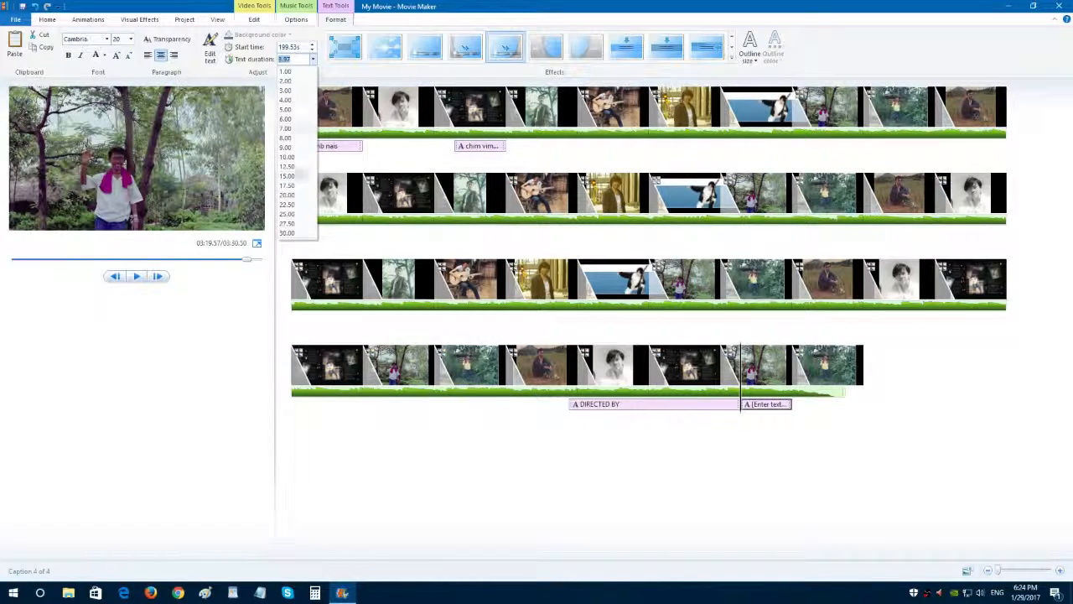
click(287, 157)
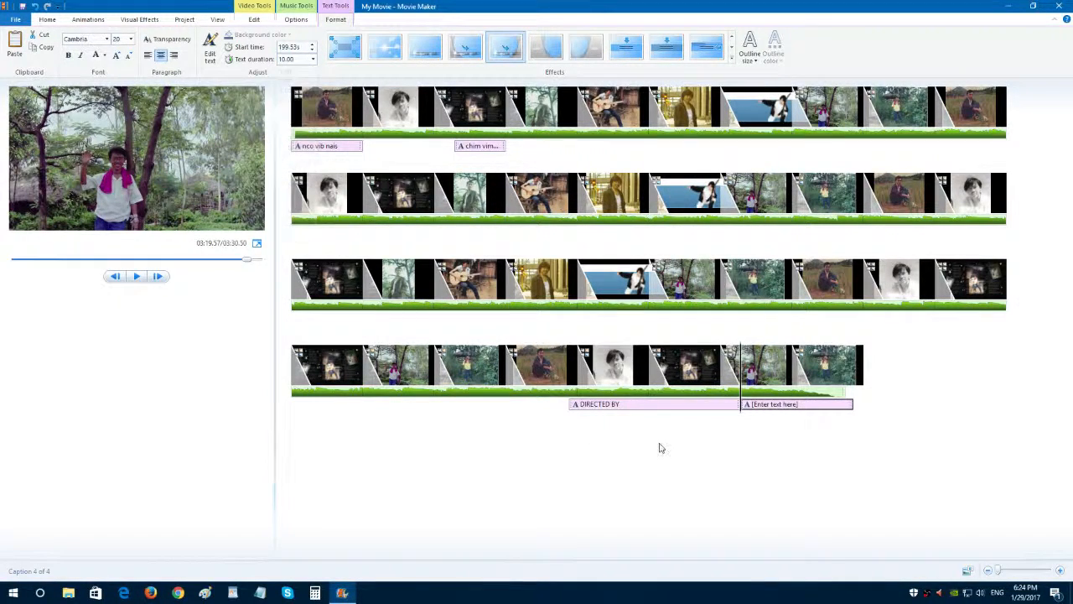
click(541, 362)
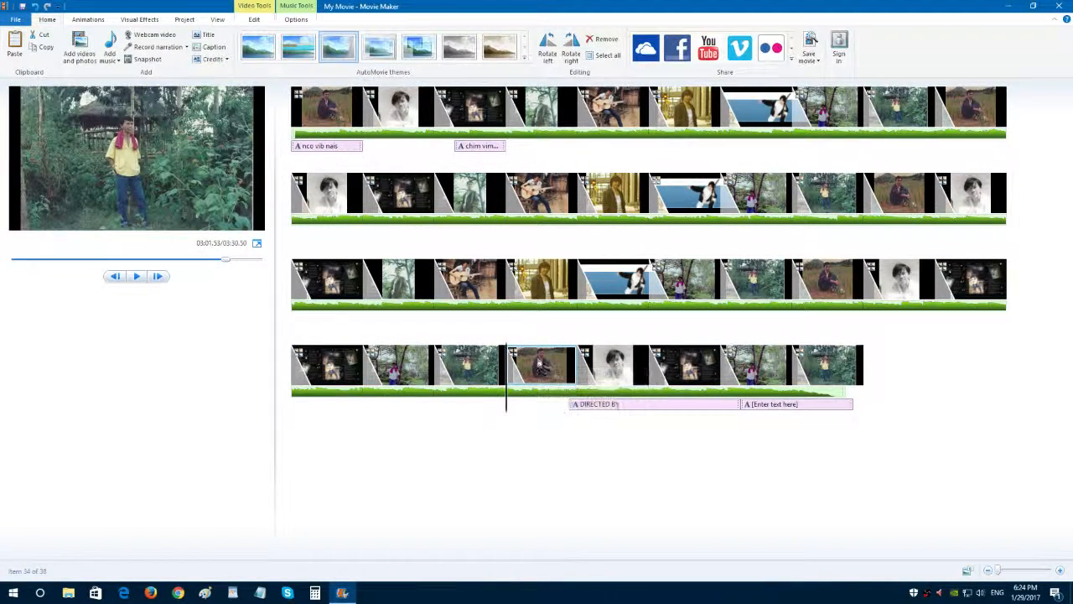
click(479, 149)
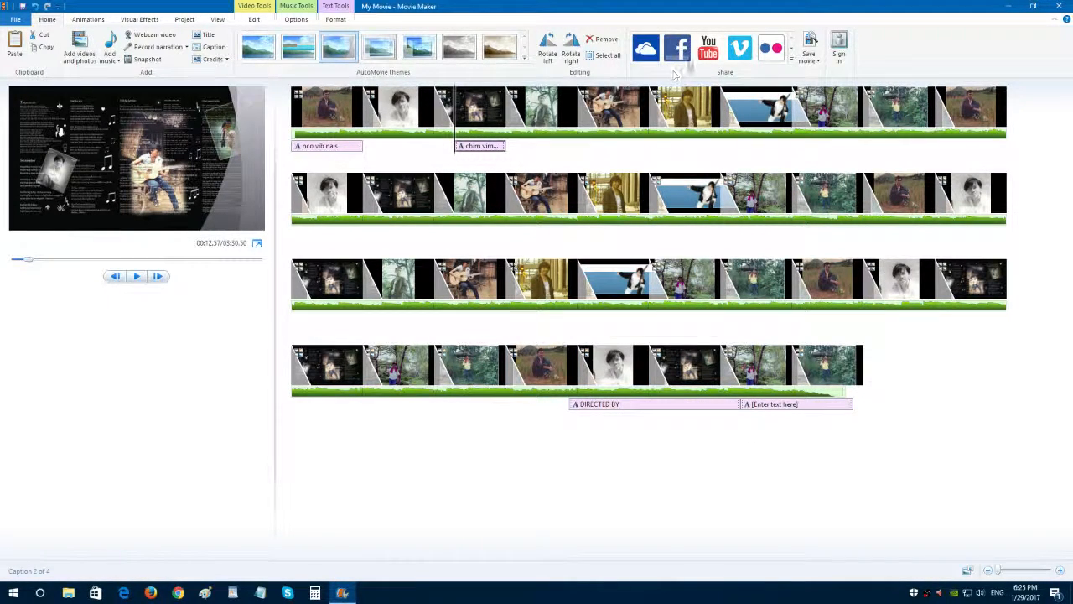
Fill in a new custom movie-saving setting named "kuvtest" with the audio format 96 kbps, 48 kHz, stereo.
click(812, 58)
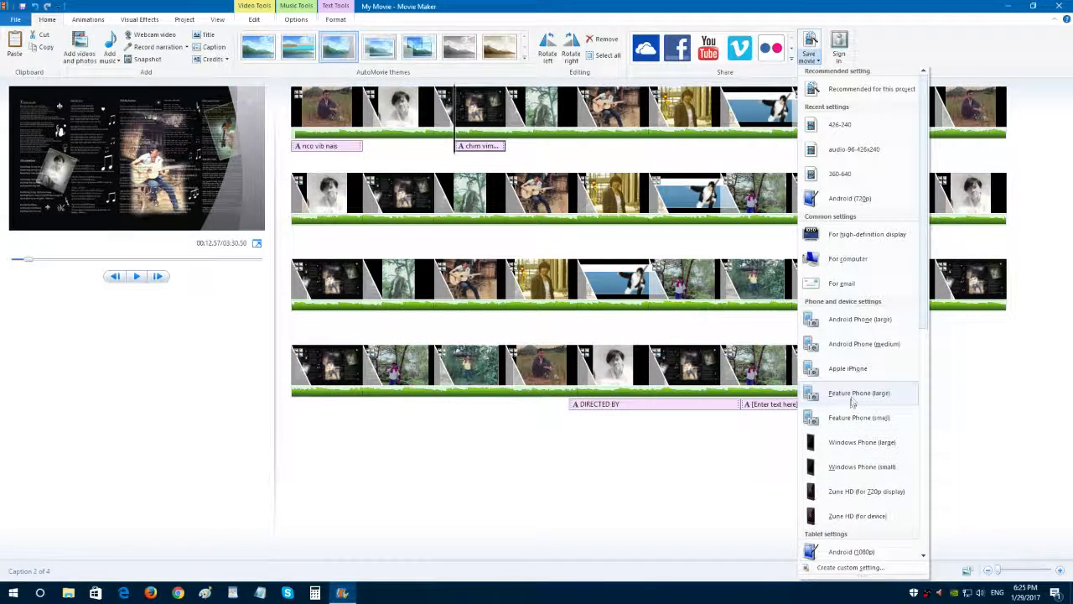
click(849, 570)
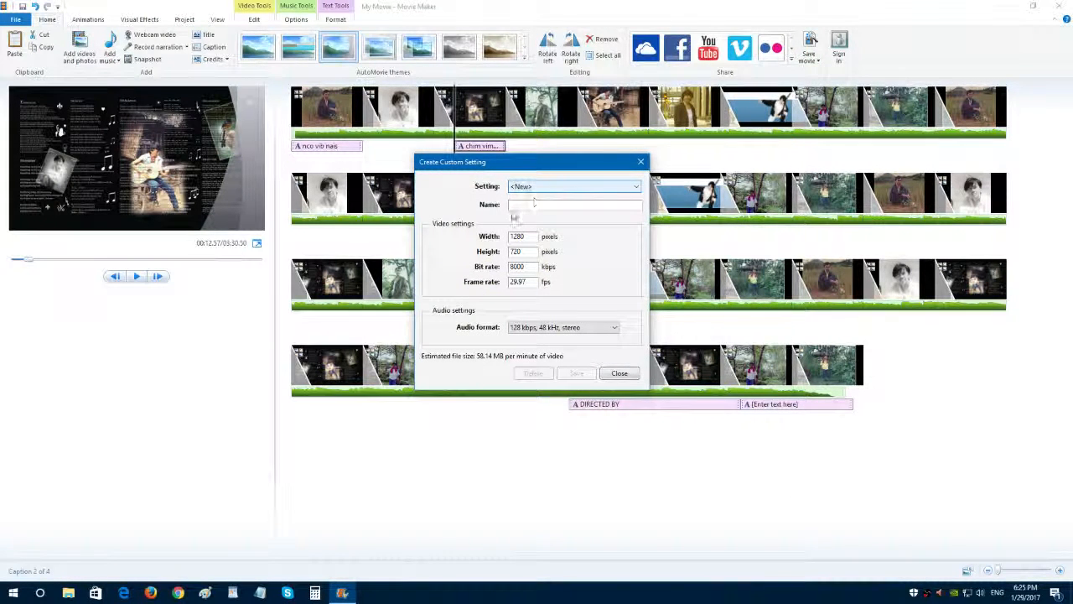
click(515, 207)
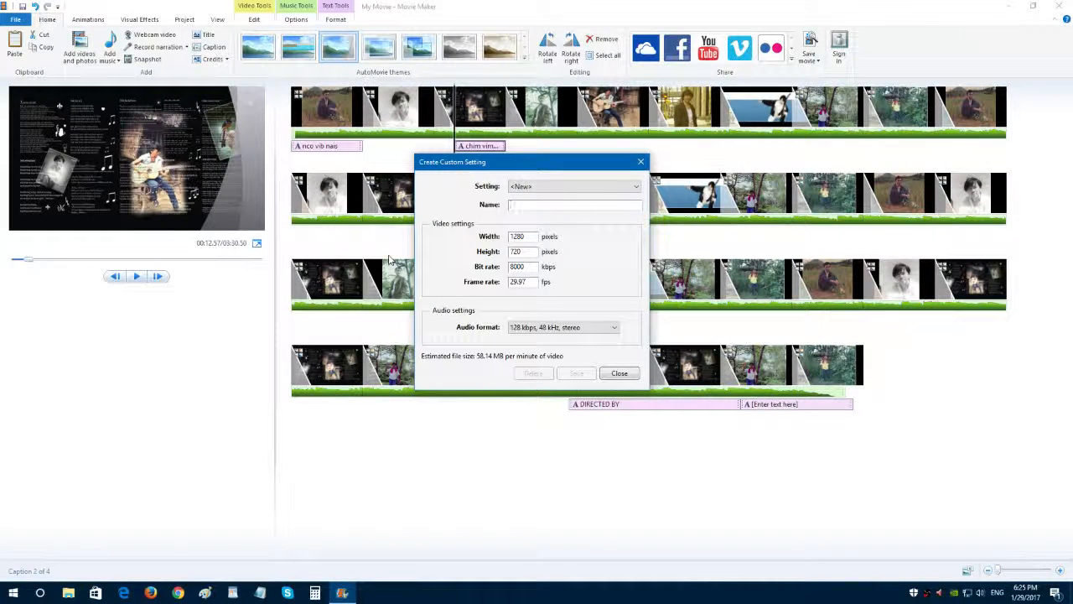
text(k)
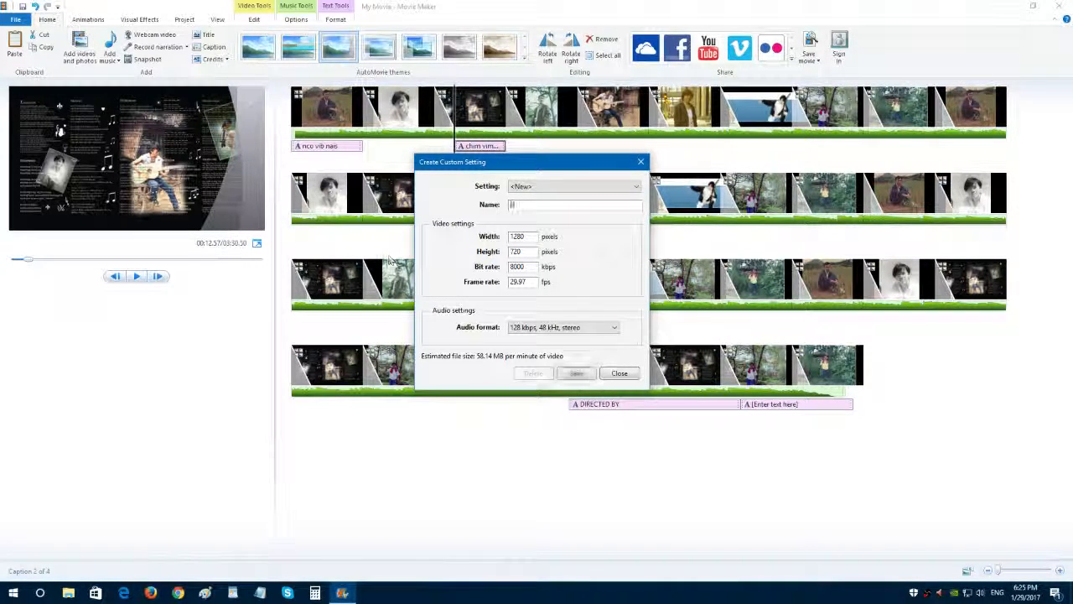
text(uvtest)
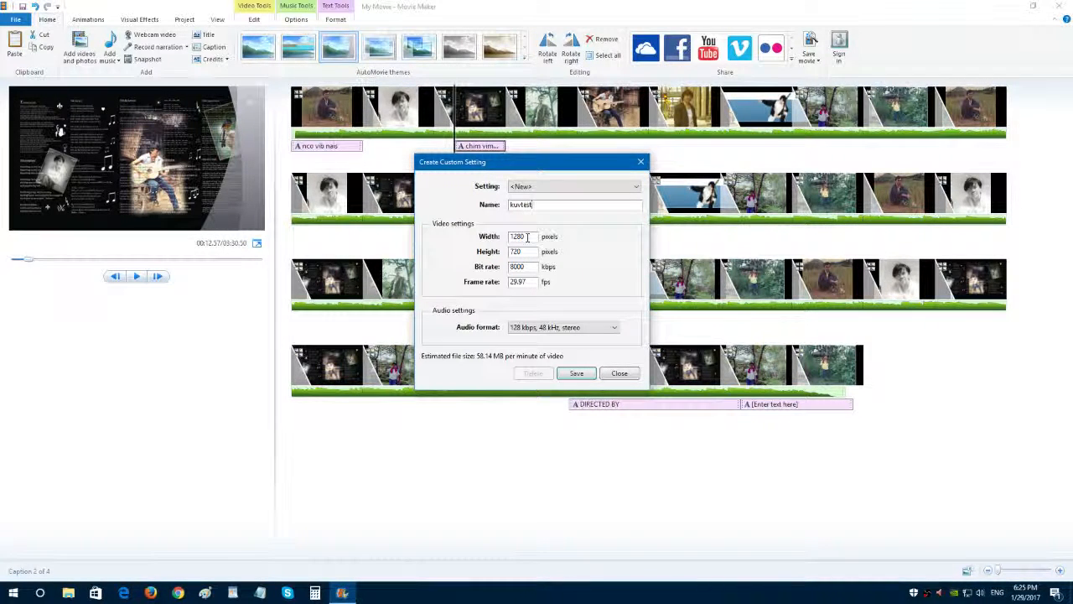
drag(529, 238, 492, 242)
click(615, 332)
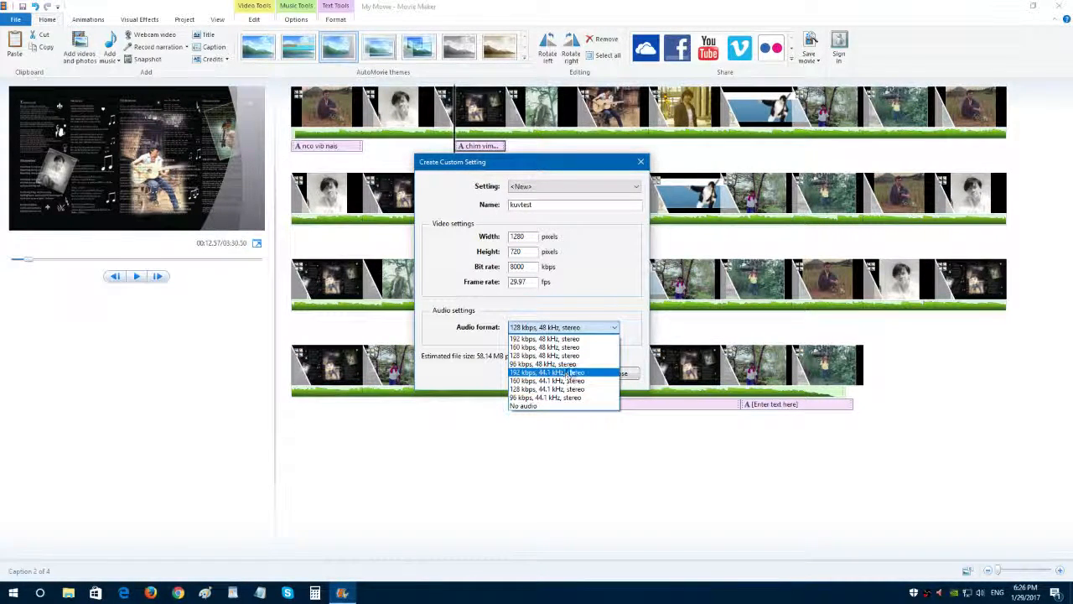
click(563, 364)
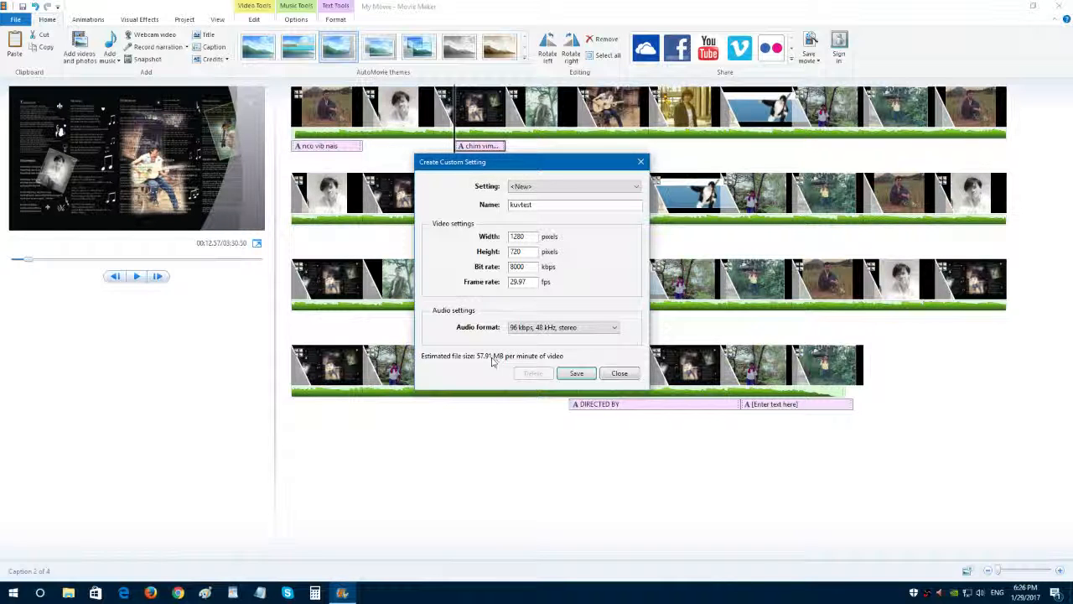
Start saving the "kuvtest" custom setting, cancel the save, and close its dialog discarding the setting.
click(580, 376)
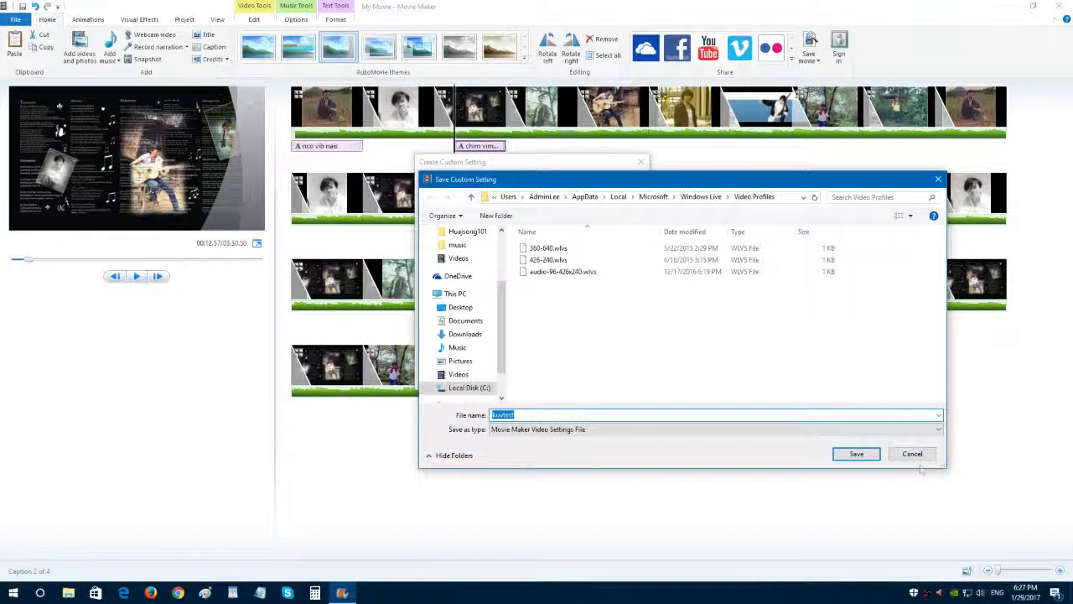
click(912, 453)
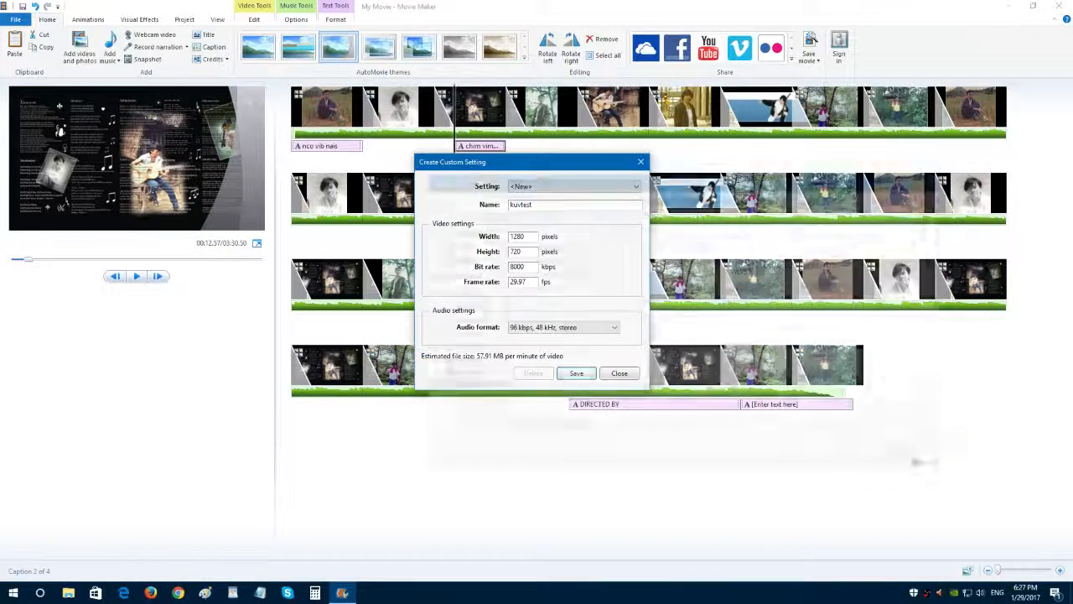
click(619, 374)
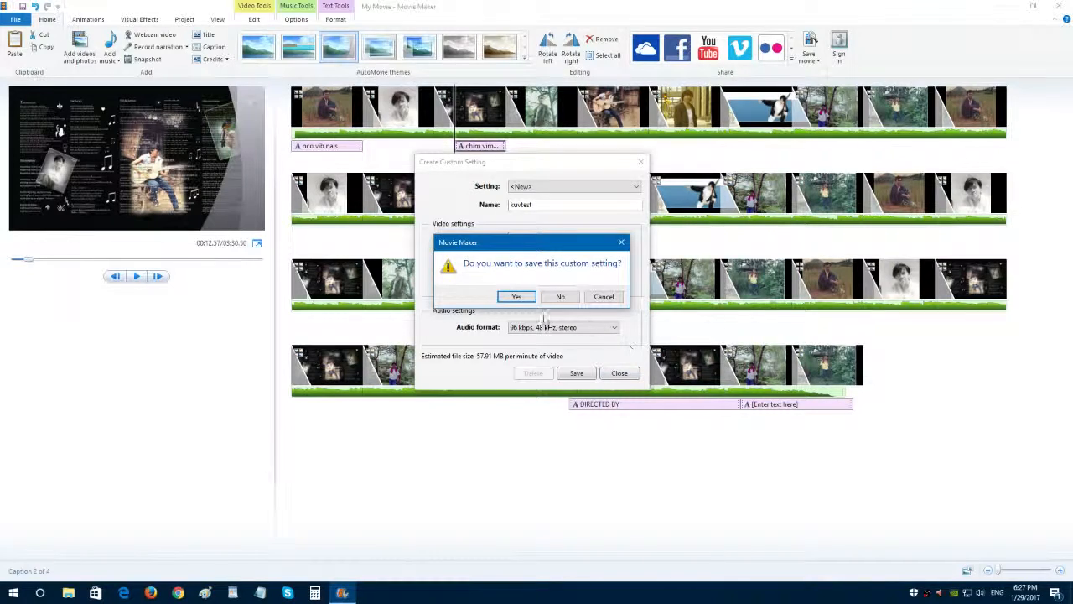
click(560, 296)
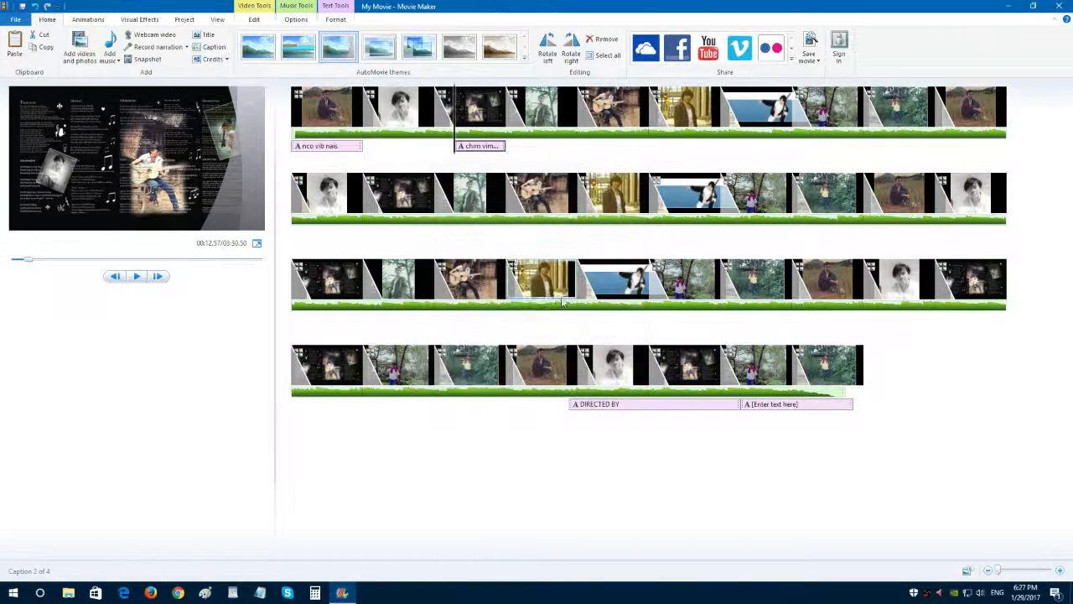
Save the movie with the recent setting 426-240 in the Videos folder under the file name "sim movoe001".
click(810, 59)
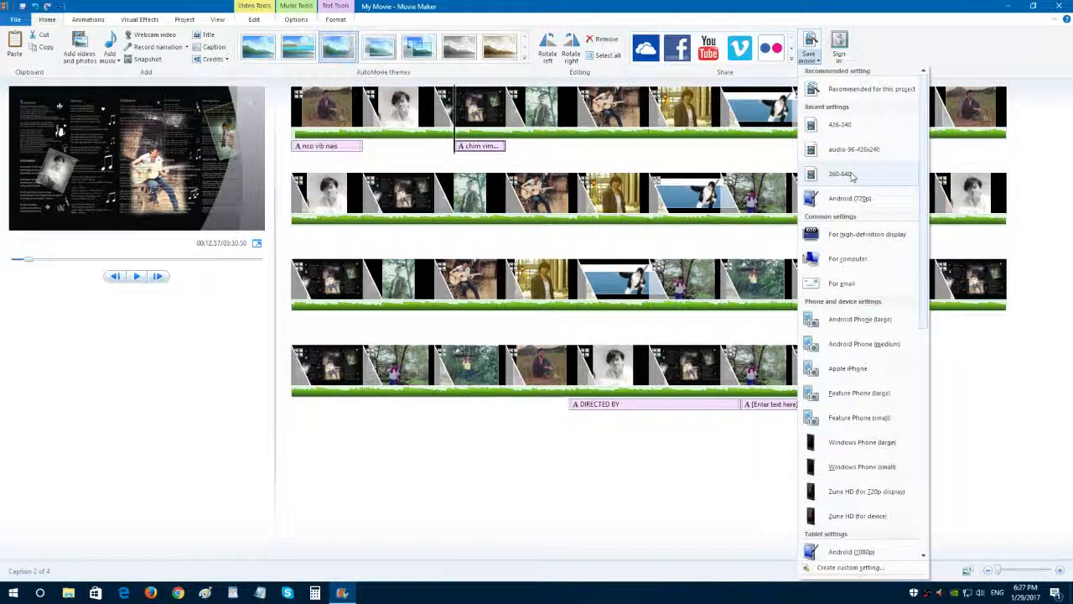
click(849, 128)
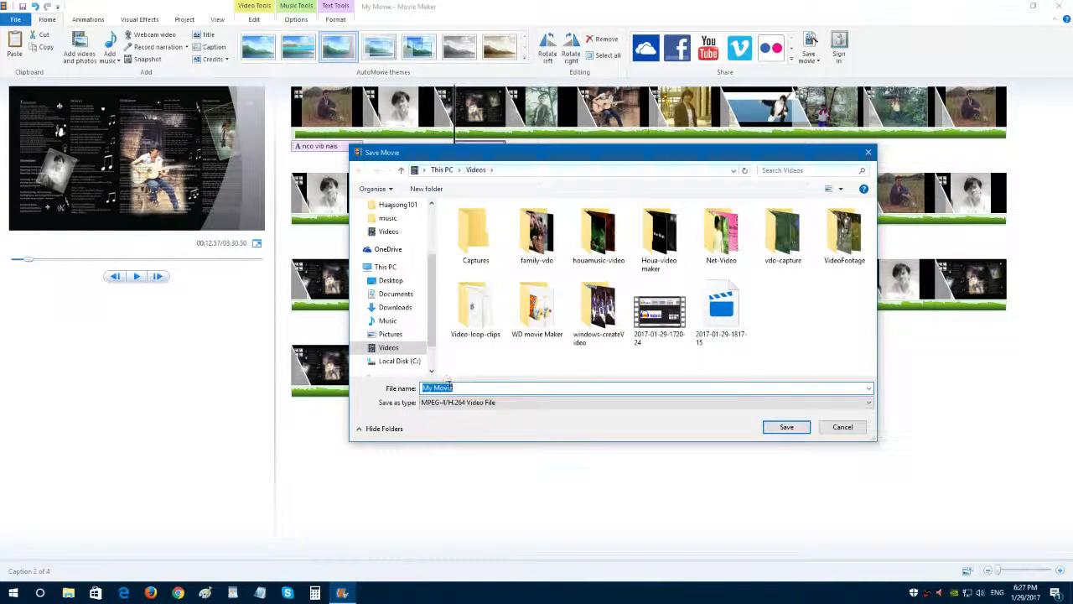
text(sim movi)
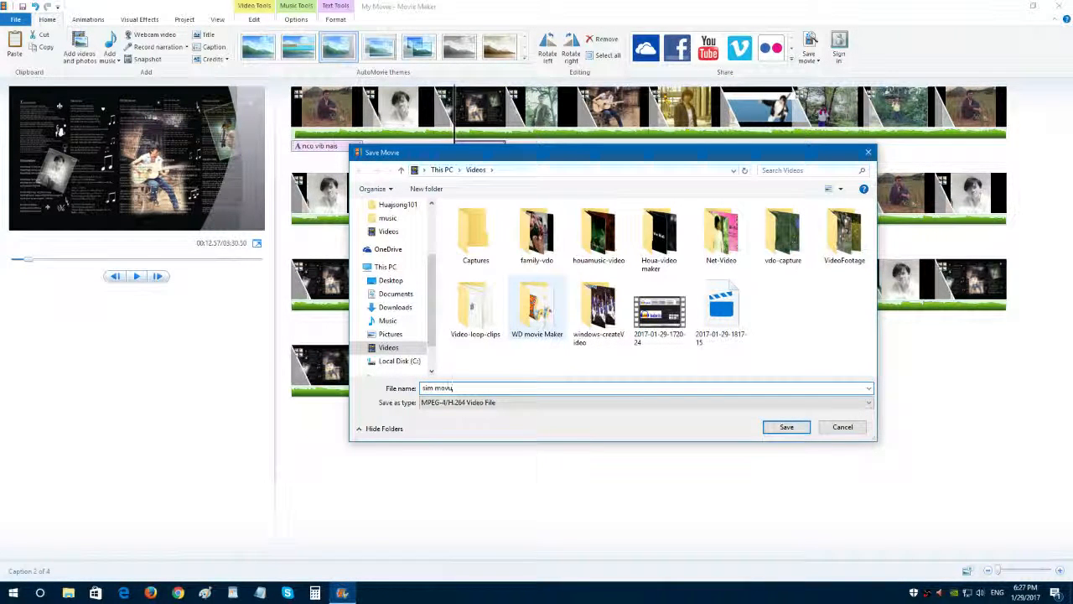
key(BackSpace)
text(oe)
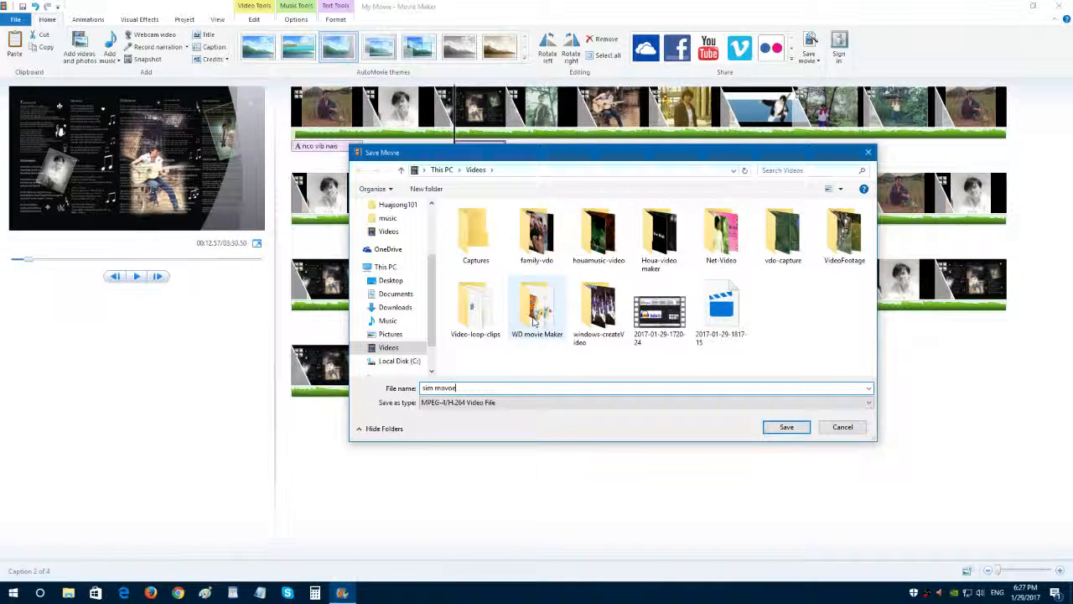
key(BackSpace)
key(BackSpace)
text(oe001)
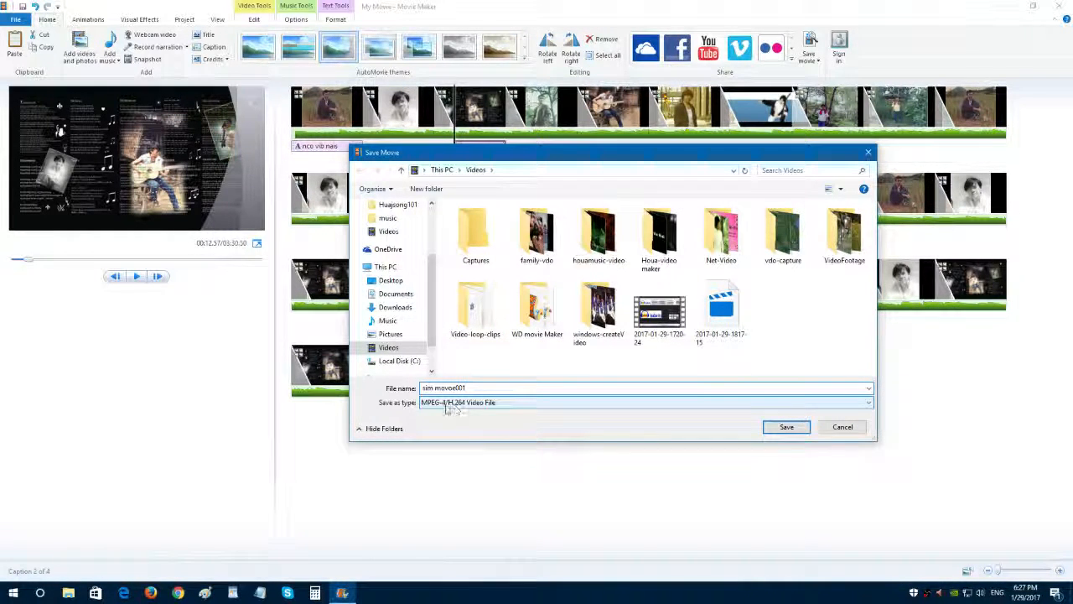
click(786, 430)
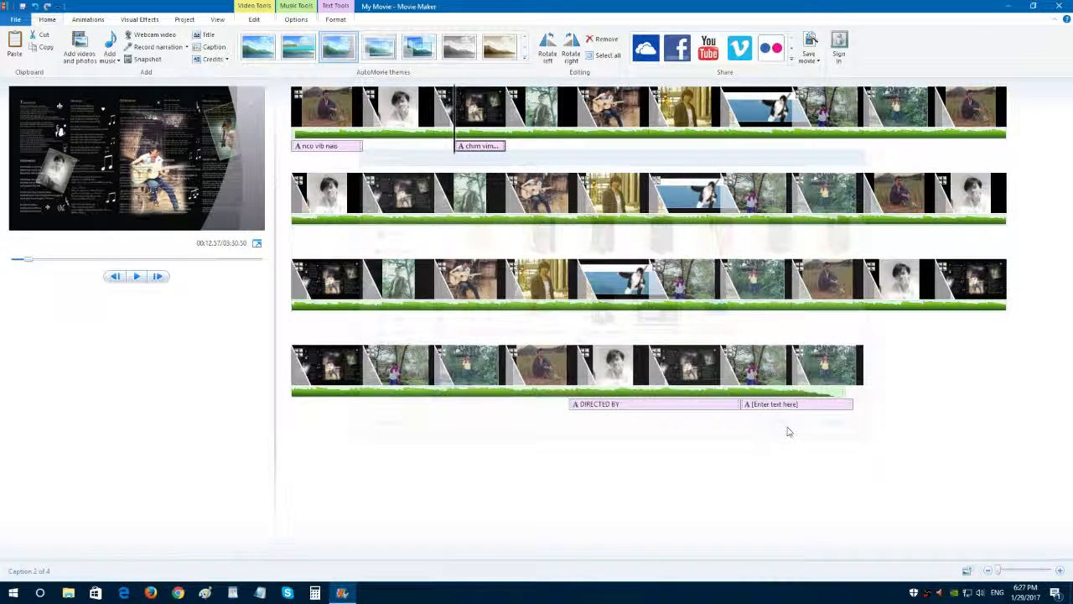